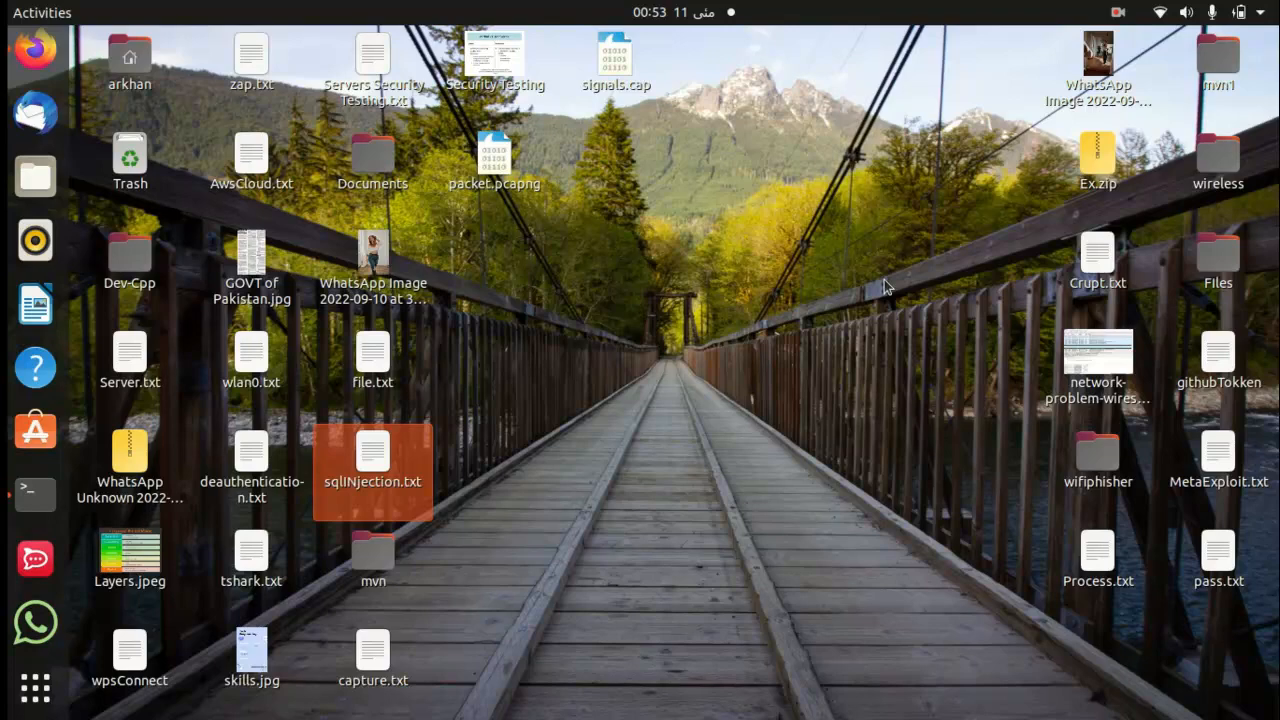
Step: Clear the previous ping output in a terminal window and launch Wireshark with the wireshark command
click(35, 490)
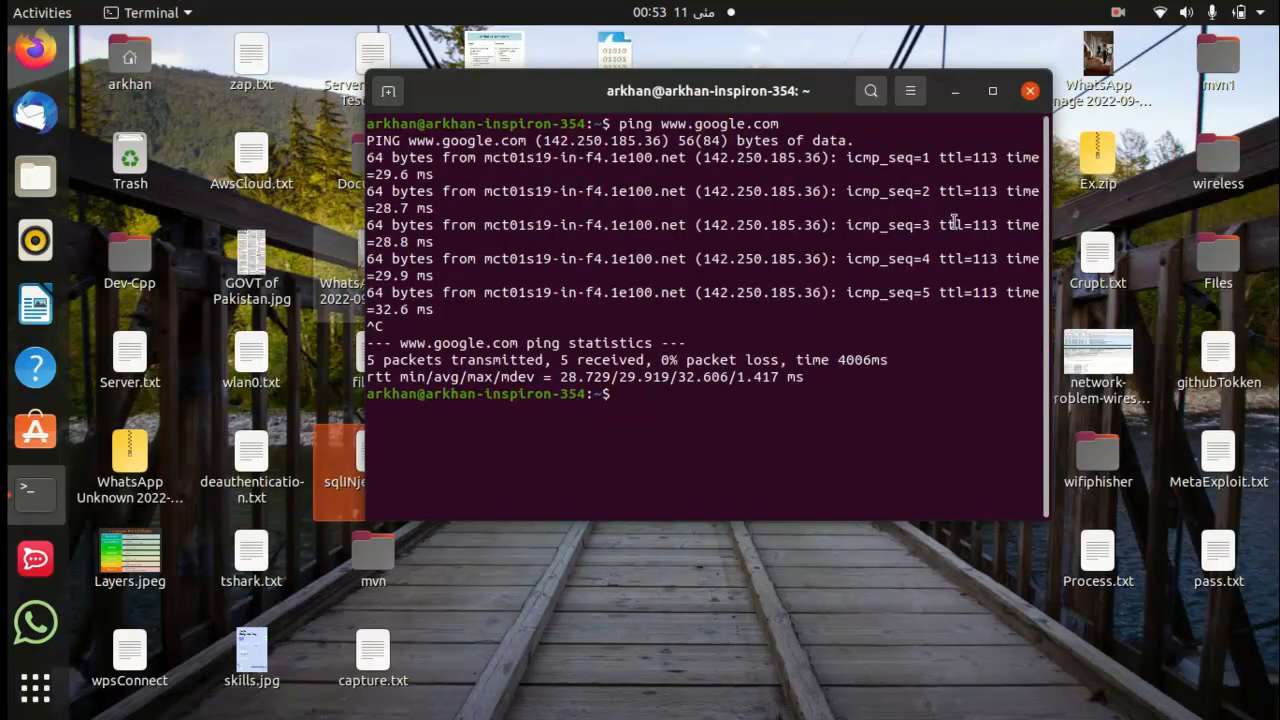
text(claer)
key(Return)
text(clear)
key(Return)
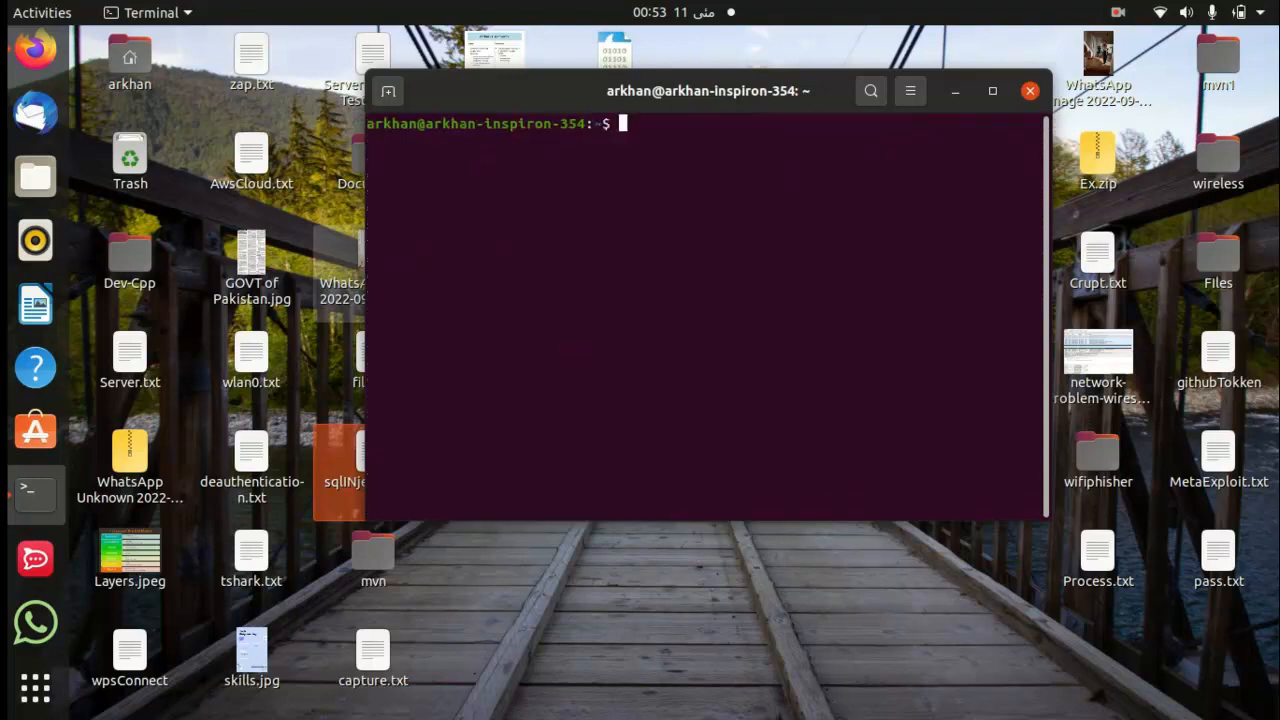
text(wireshark)
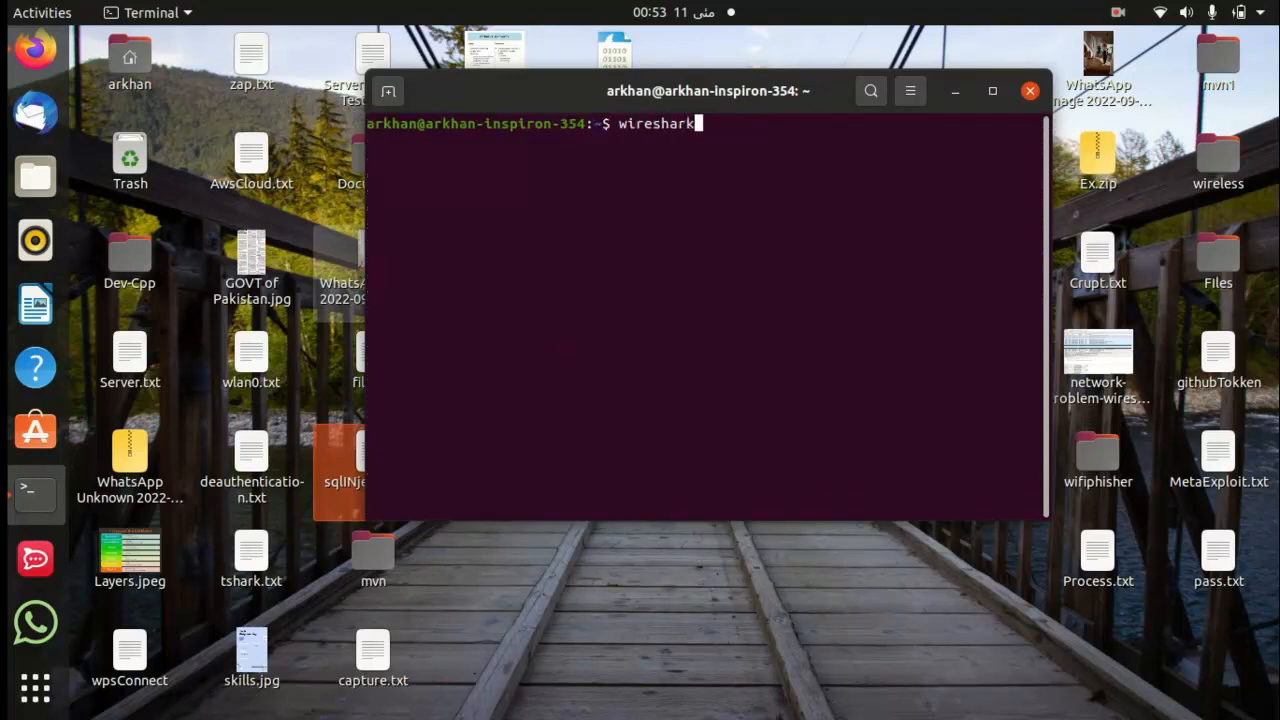
key(Return)
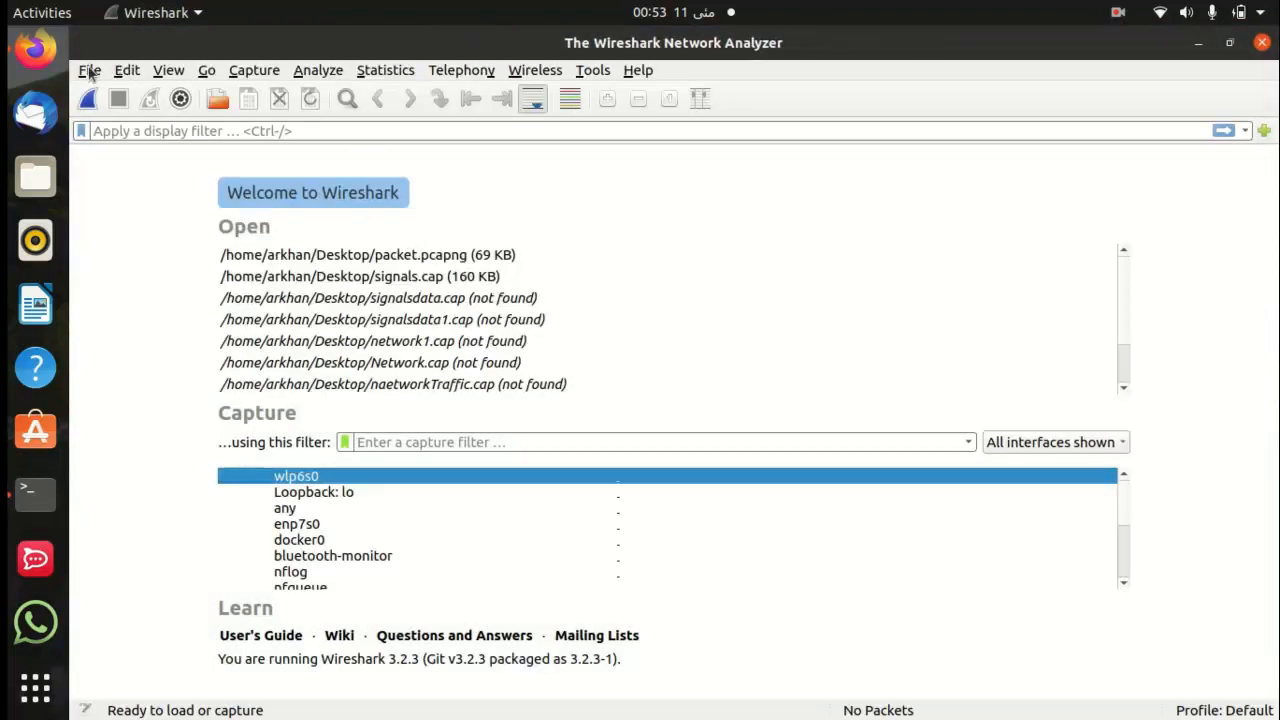
Step: Try to open capture.txt from the Desktop folder as a capture file
click(89, 71)
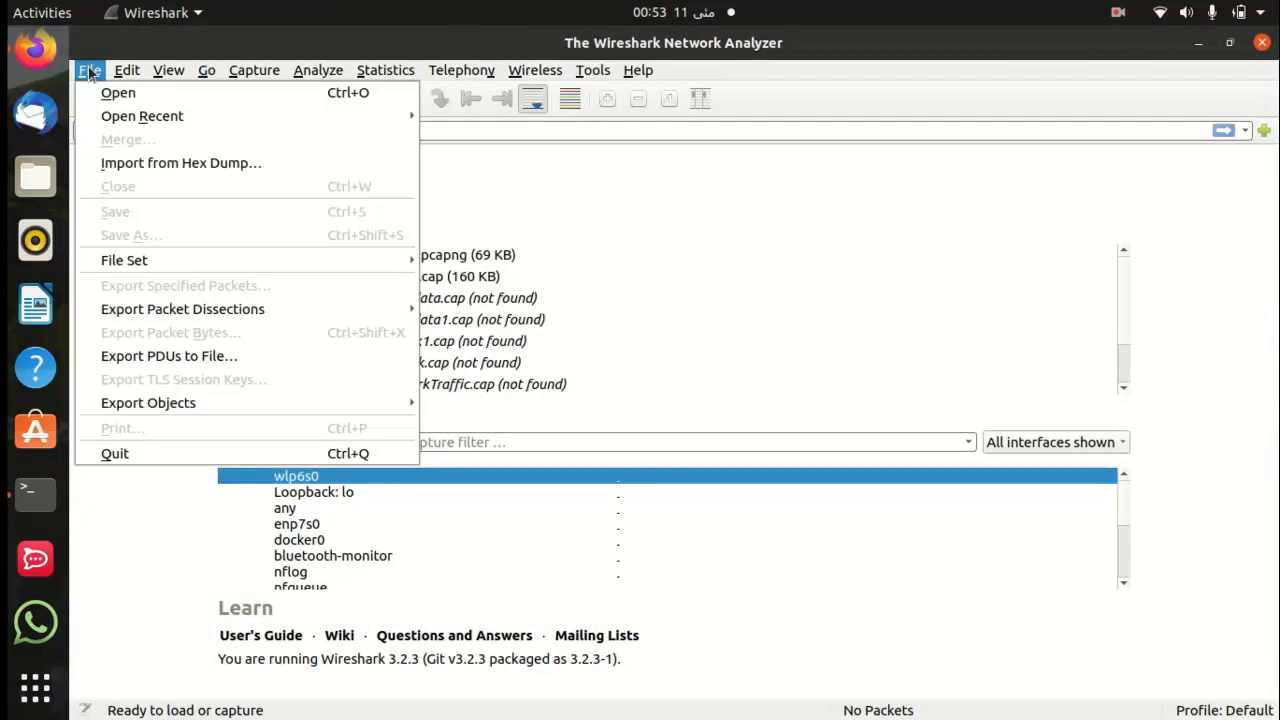
click(98, 90)
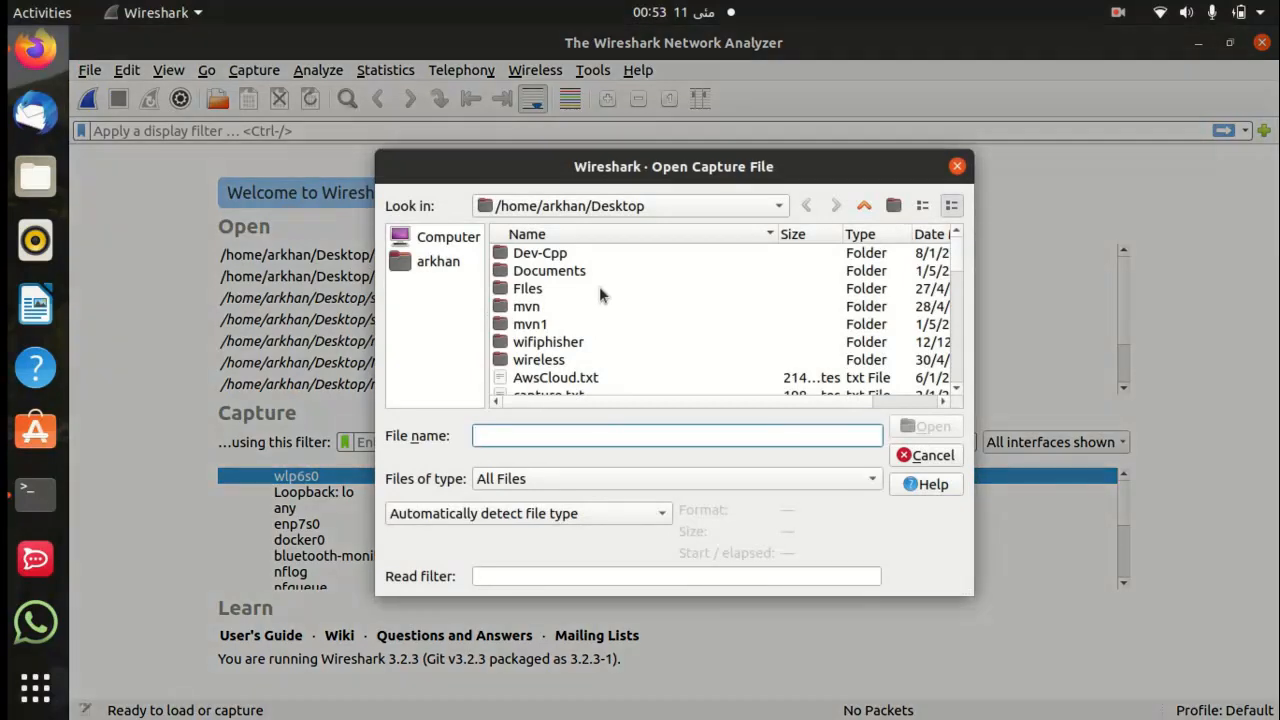
click(526, 256)
key(Down)
key(Down)
key(Down)
key(Down)
key(Down)
key(Down)
key(Down)
key(Down)
key(Down)
key(Down)
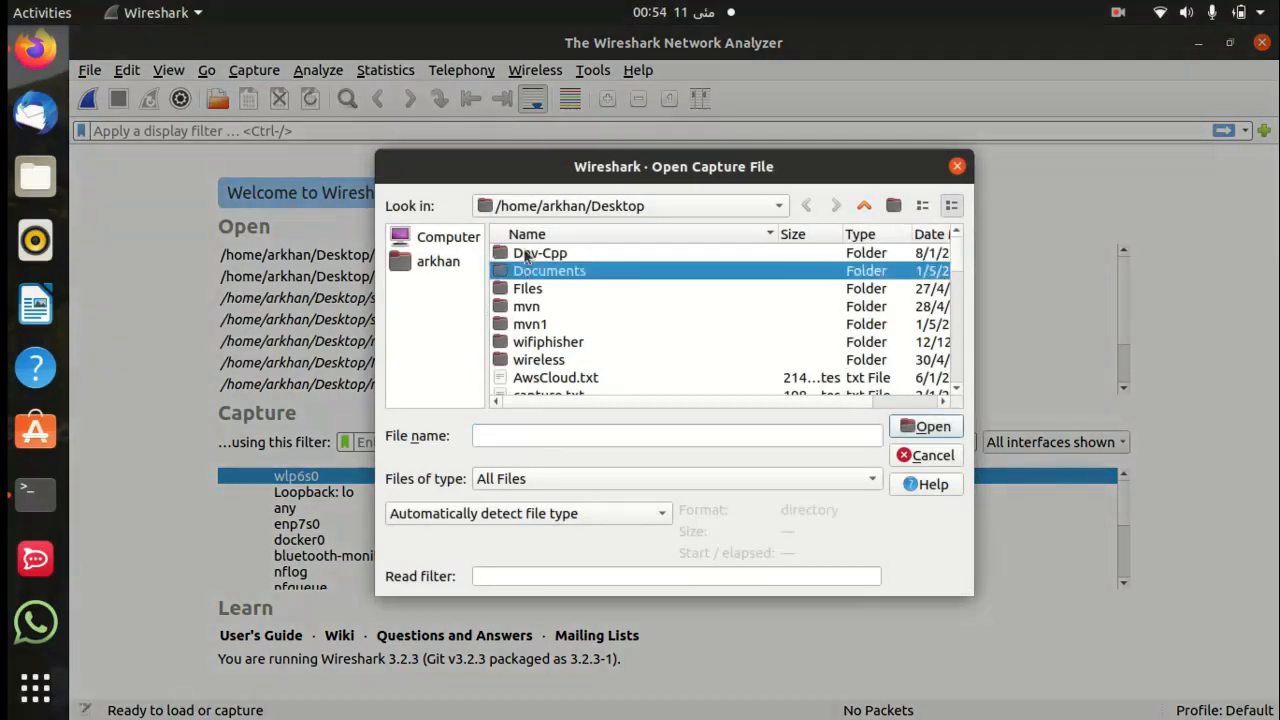
key(Down)
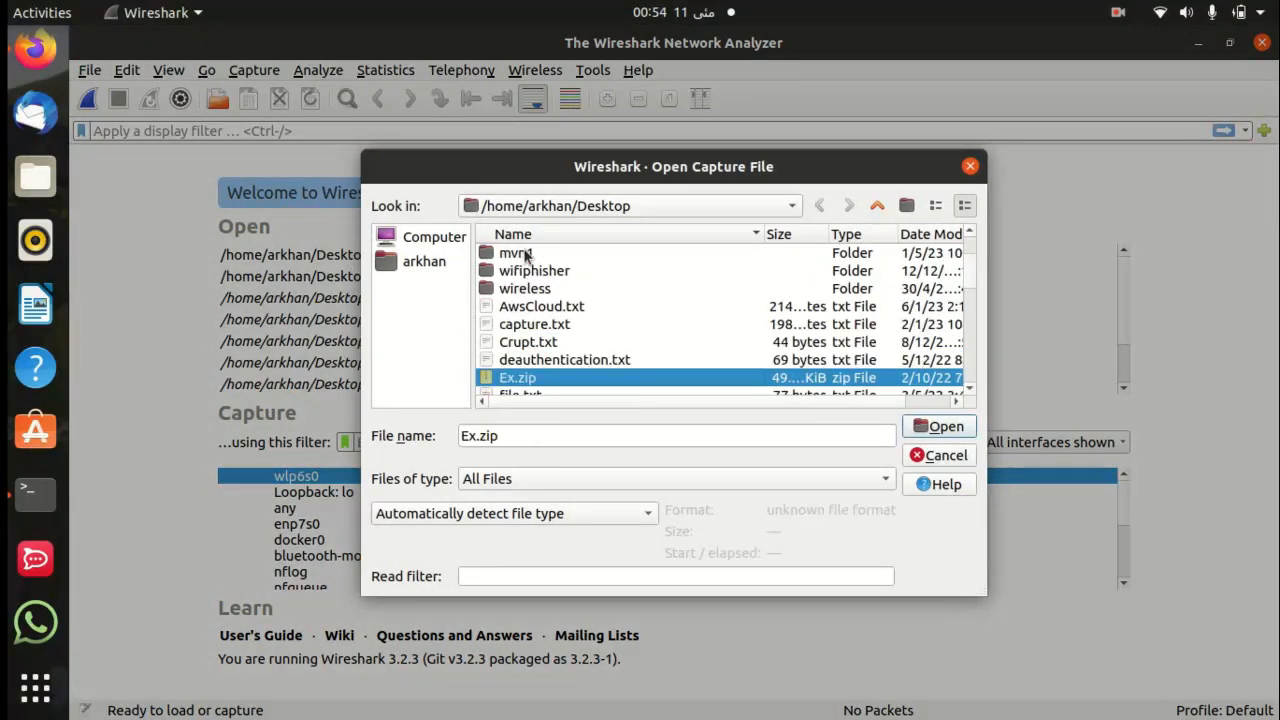
key(Up)
key(Up)
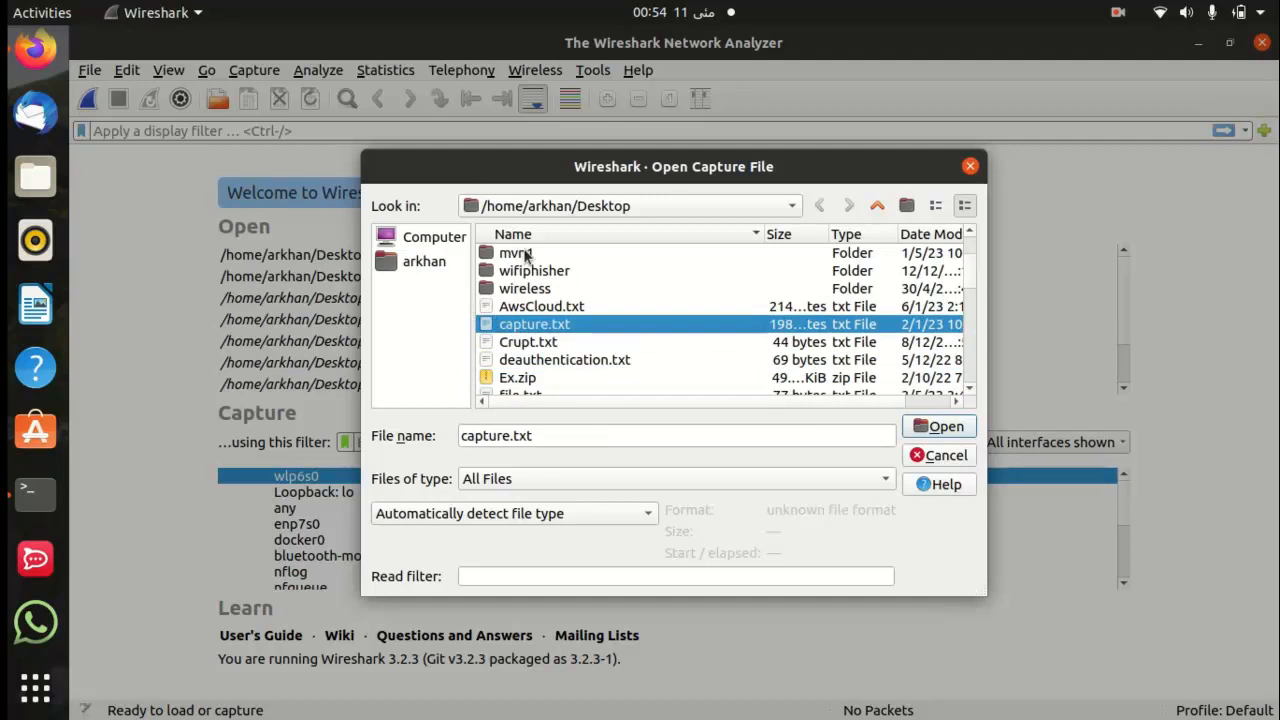
key(Down)
key(Down)
key(Down)
key(Down)
key(Down)
key(Down)
key(Down)
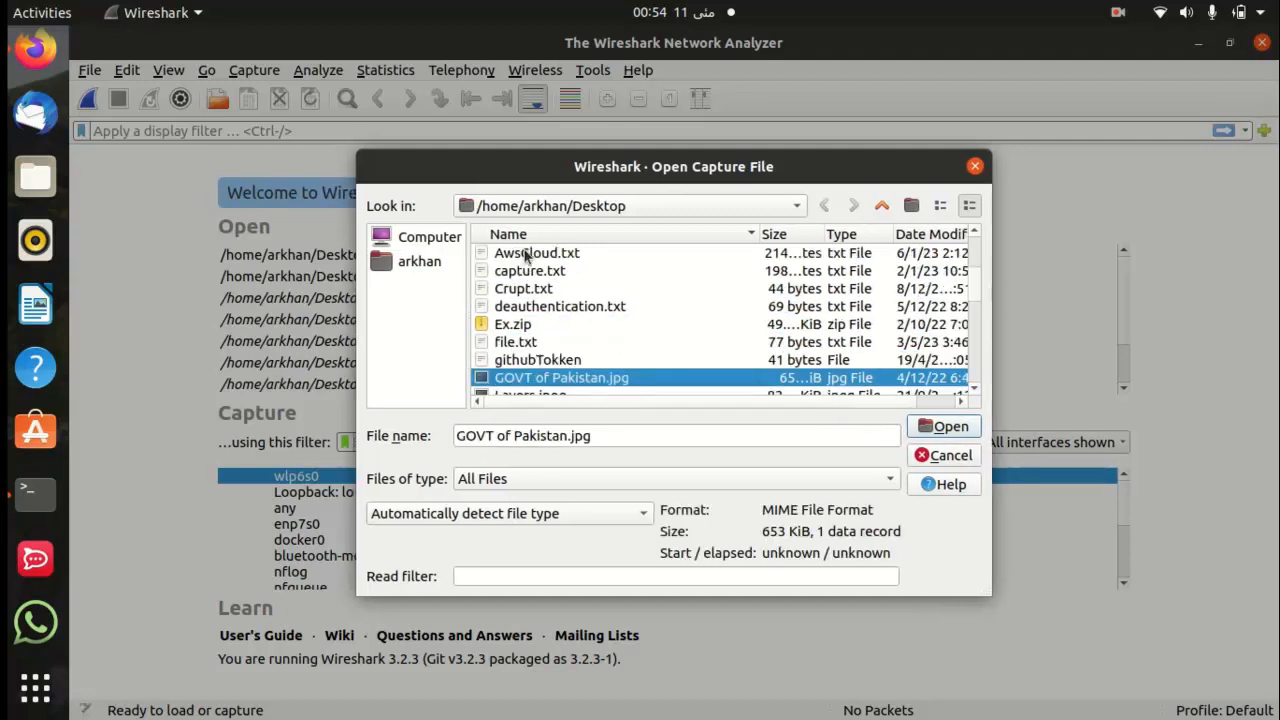
key(Up)
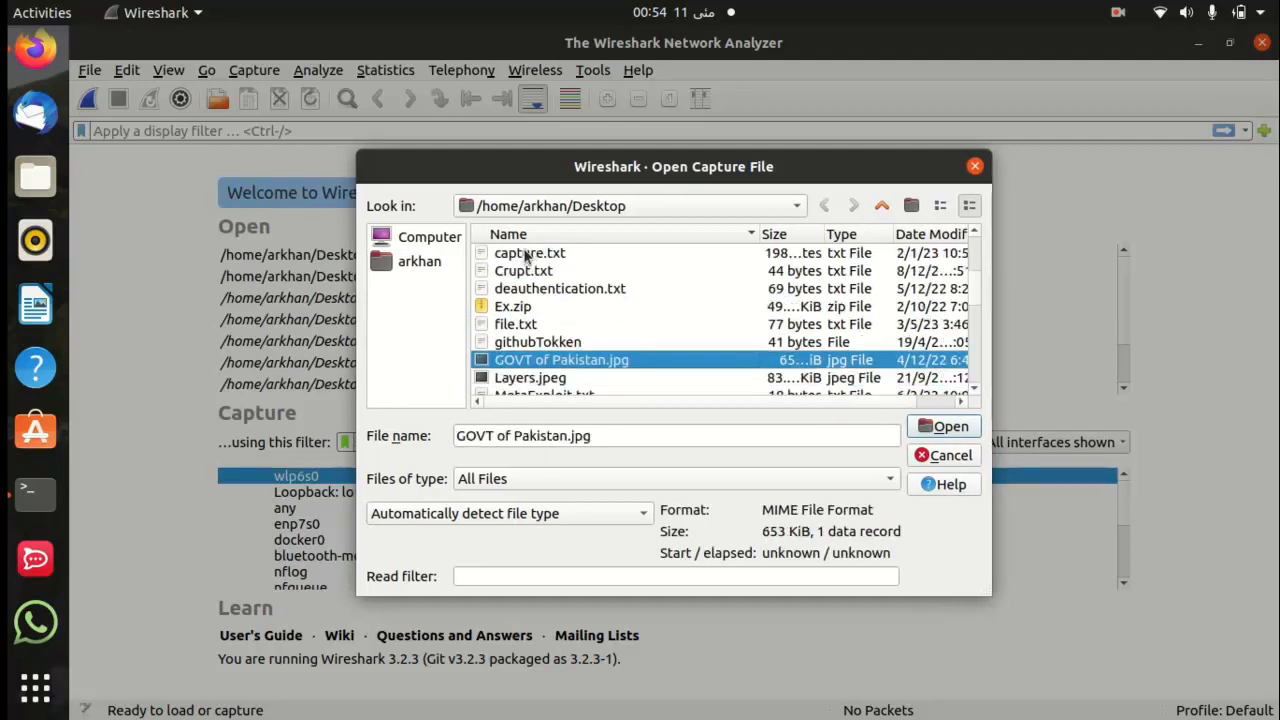
key(Up)
key(Up)
key(Up)
key(Up)
key(Up)
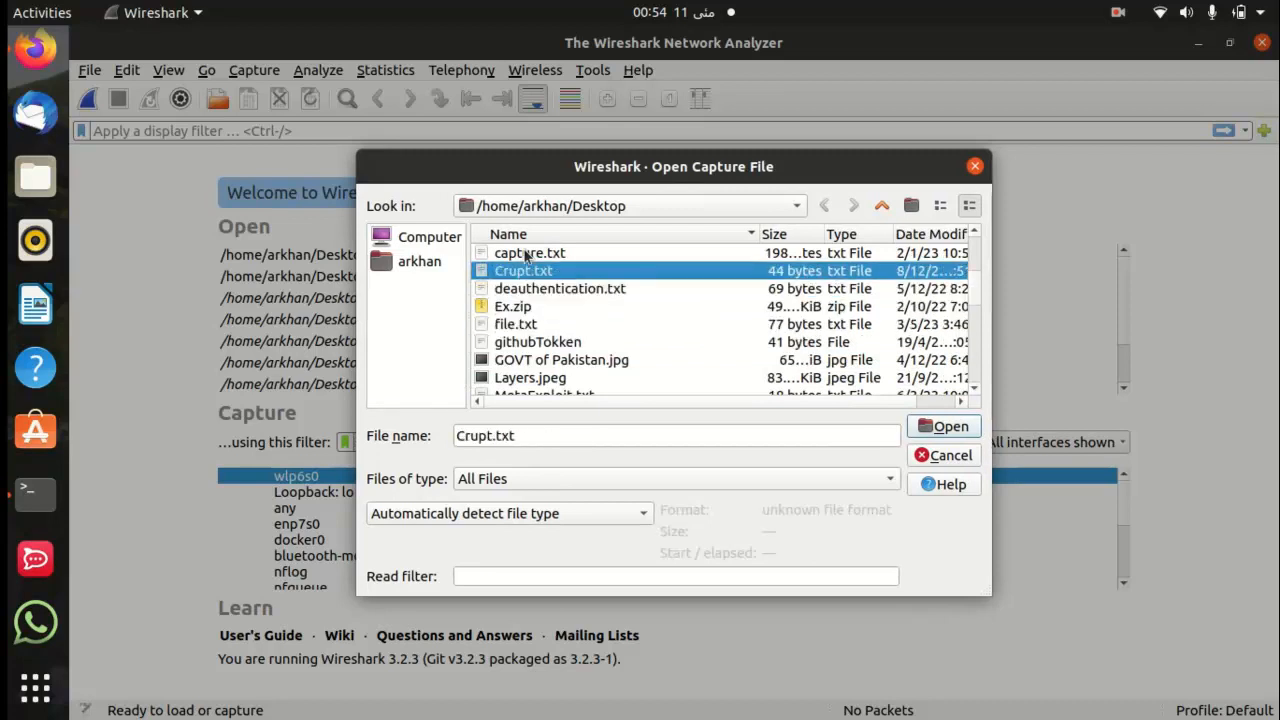
key(Up)
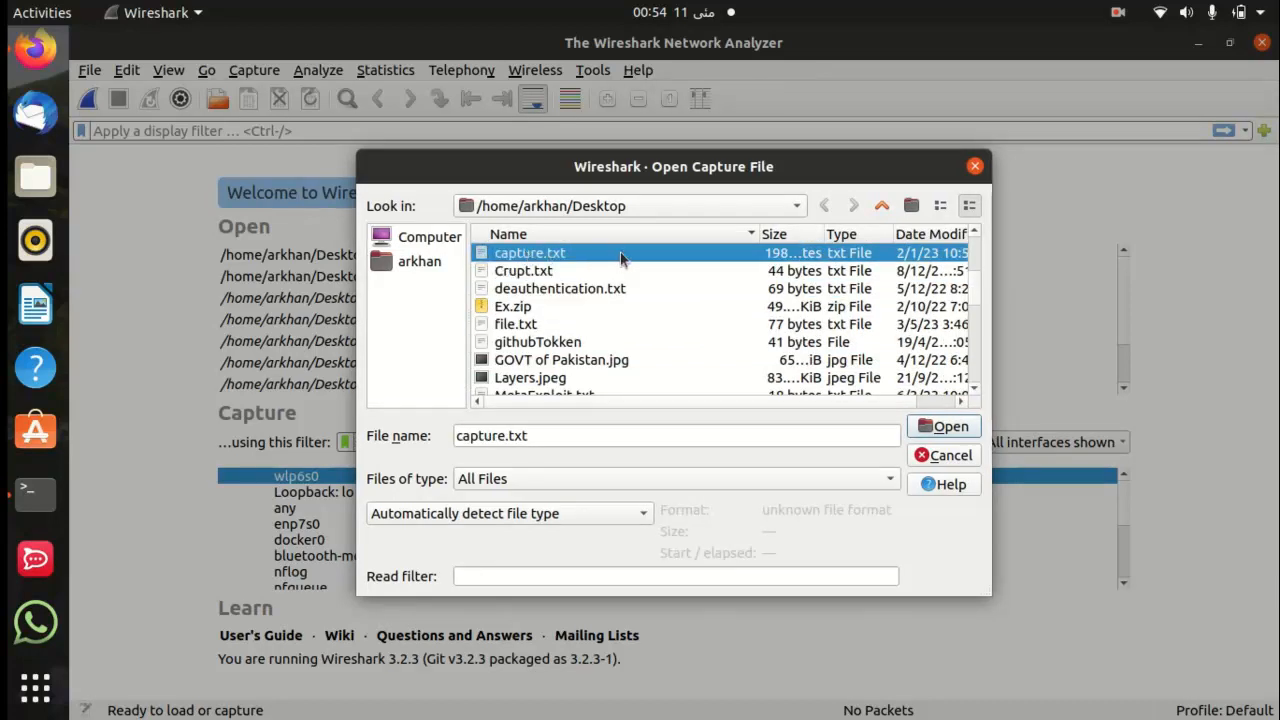
click(944, 427)
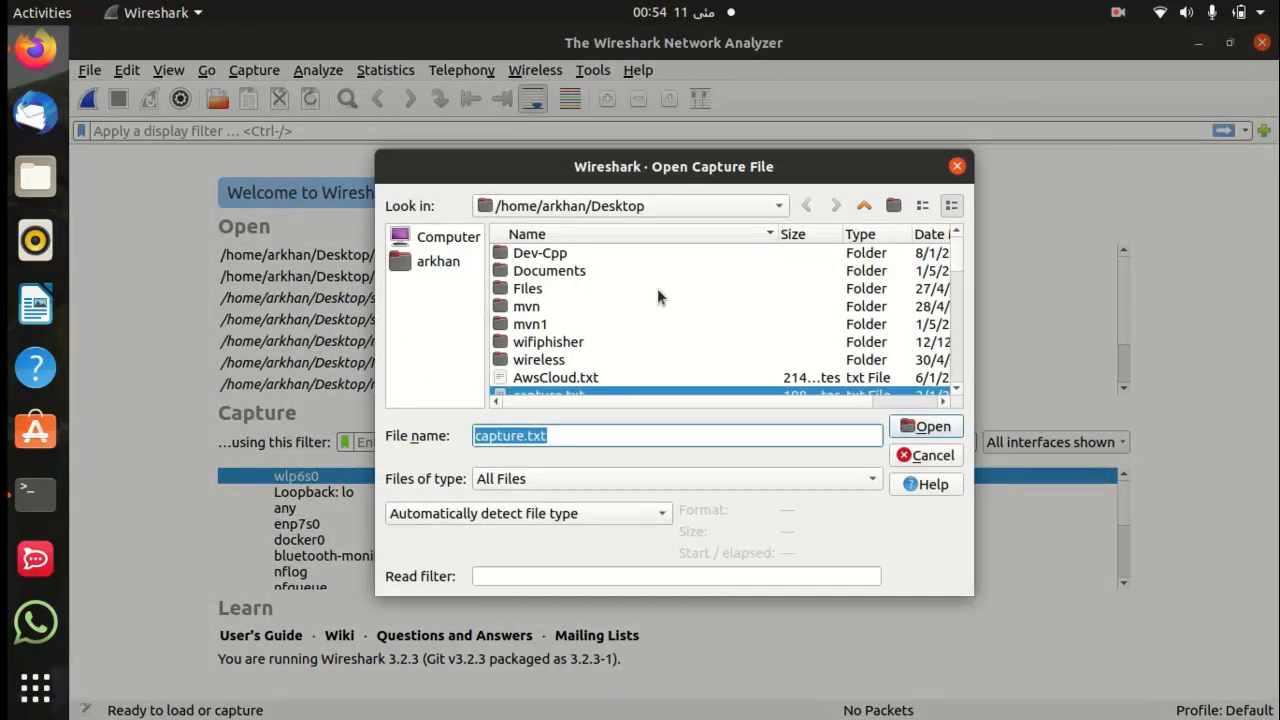
Step: Open the capture file packet.pcapng from the Desktop folder and dismiss the error message about capture.txt
click(528, 343)
key(Down)
key(Down)
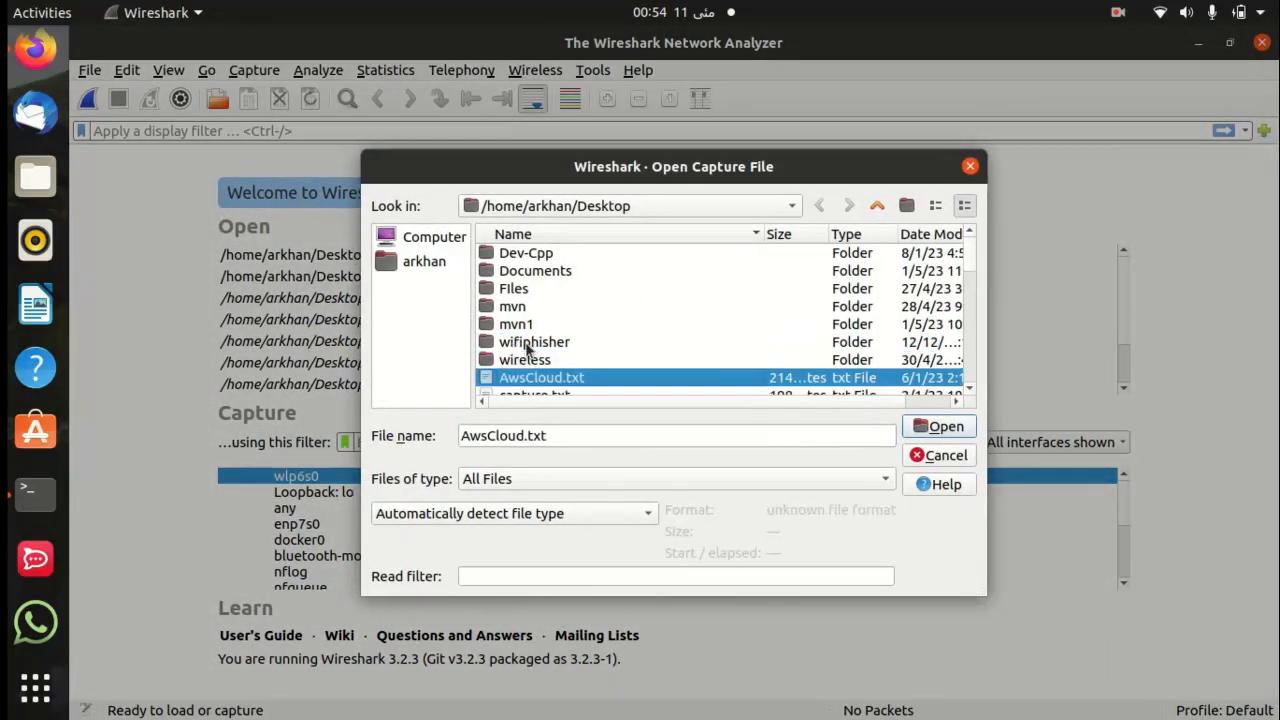
key(Down)
key(Down)
key(Down)
key(Down)
key(Down)
key(Down)
key(Down)
key(Down)
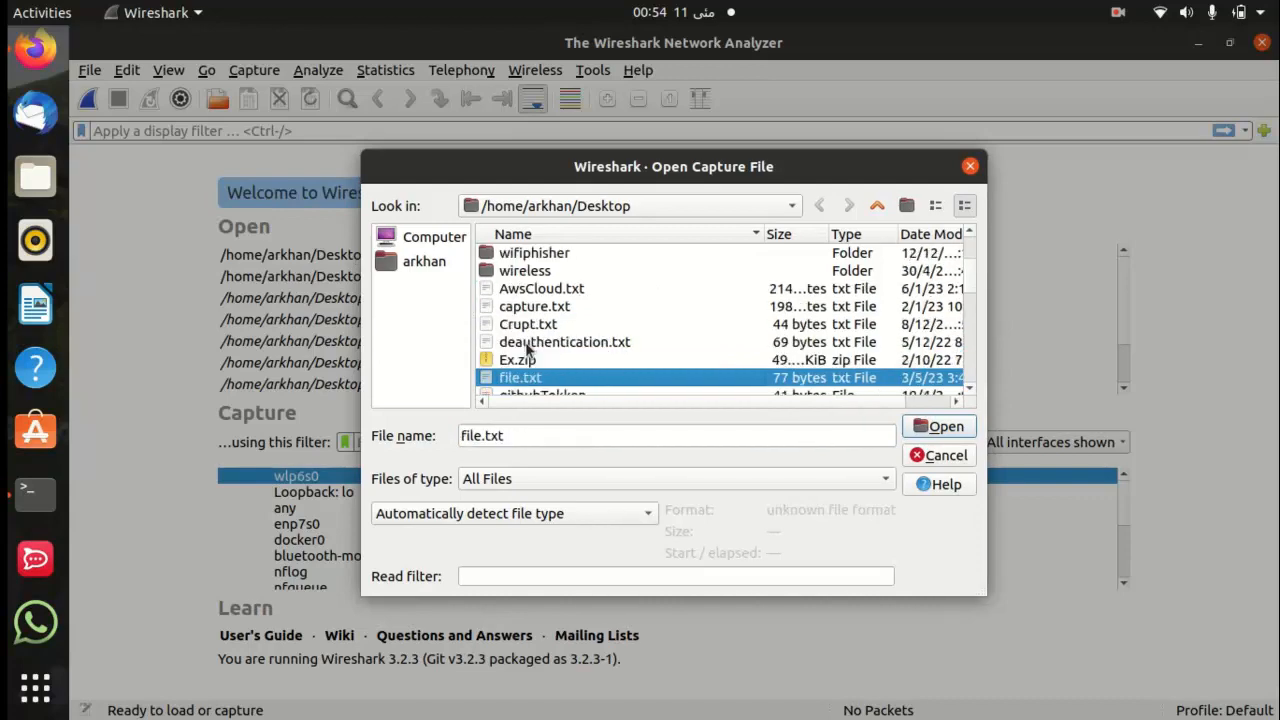
key(Down)
key(Down)
key(Down)
key(Down)
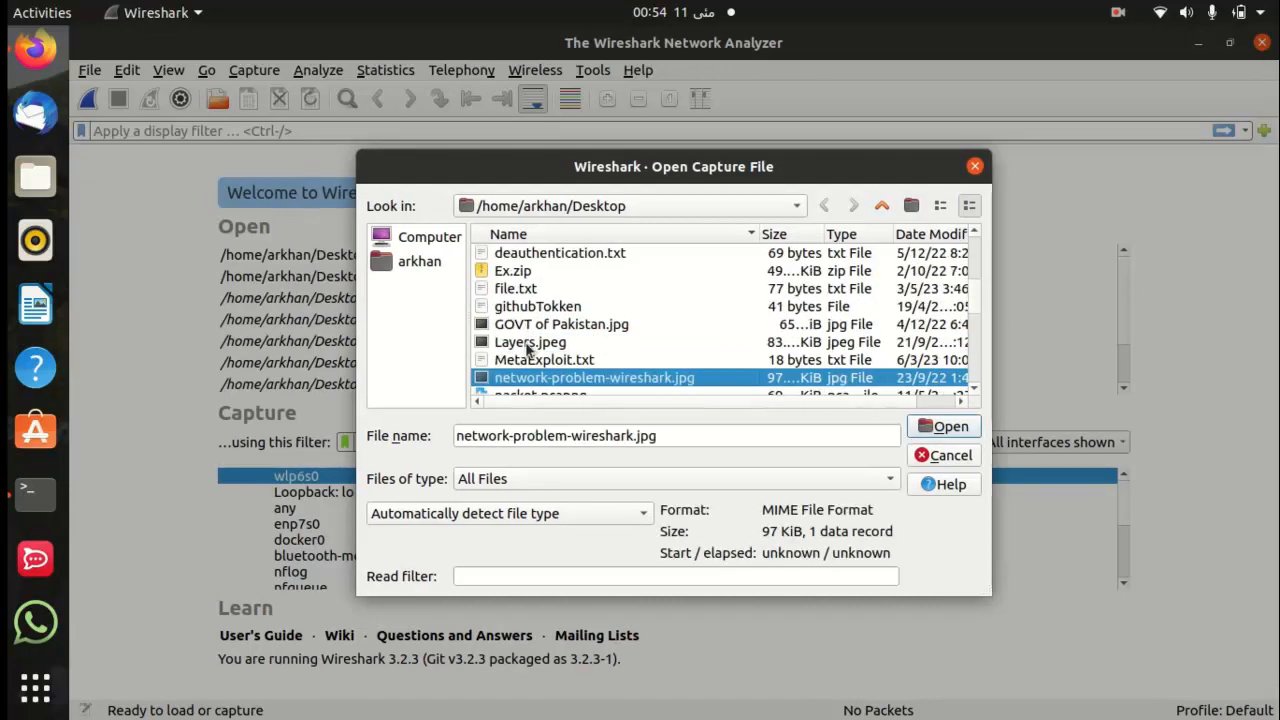
key(Up)
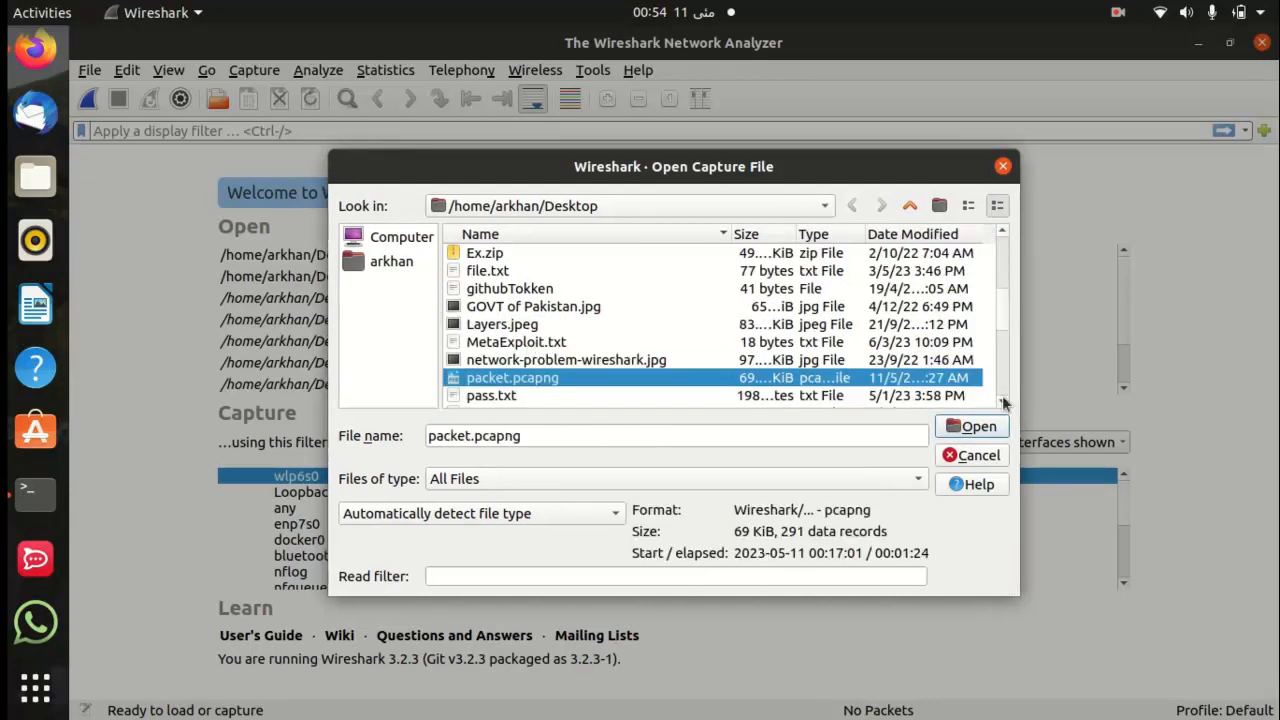
click(969, 430)
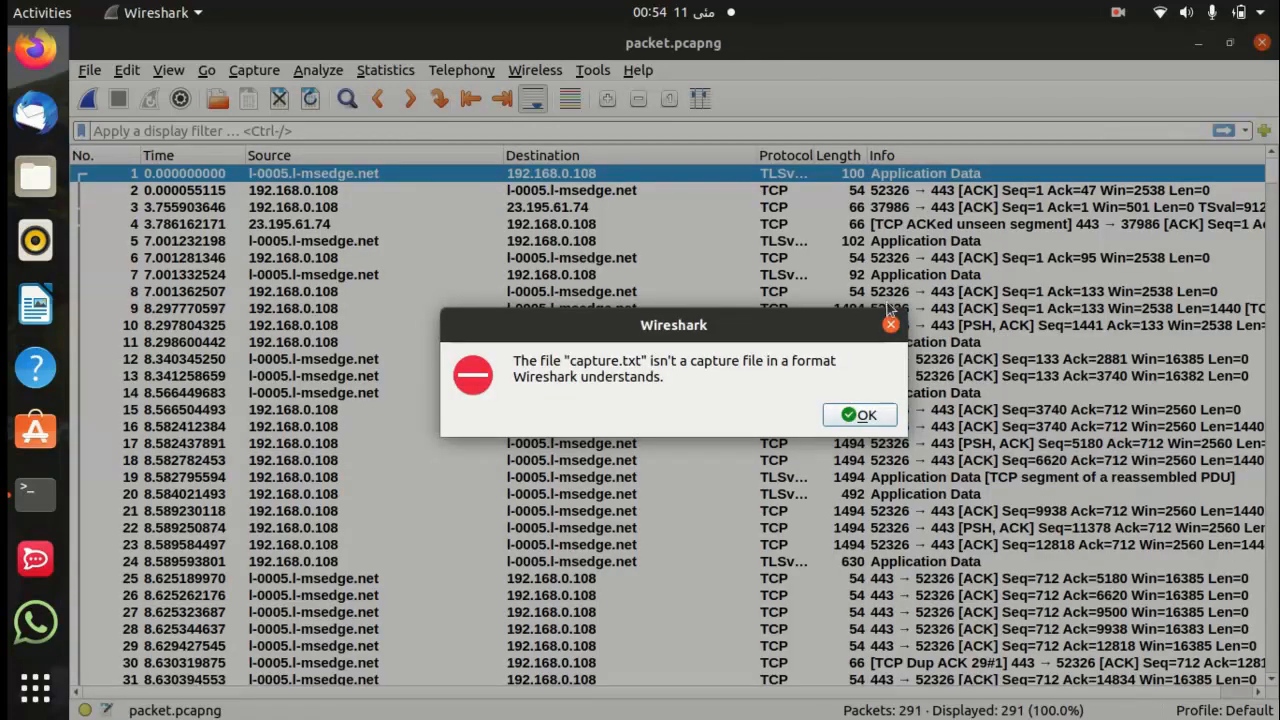
click(890, 326)
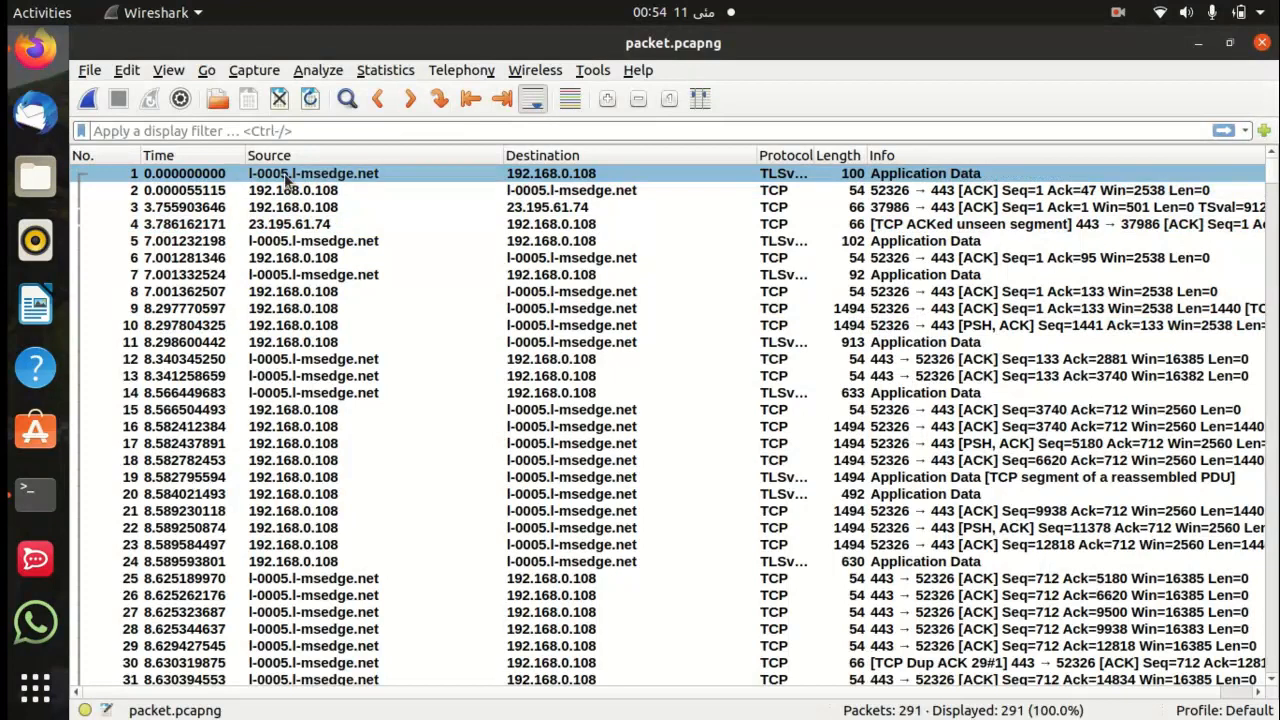
Step: Step through the packet list from packet 1 to packet 32 to examine the captured traffic
key(Down)
key(Down)
key(Down)
key(Down)
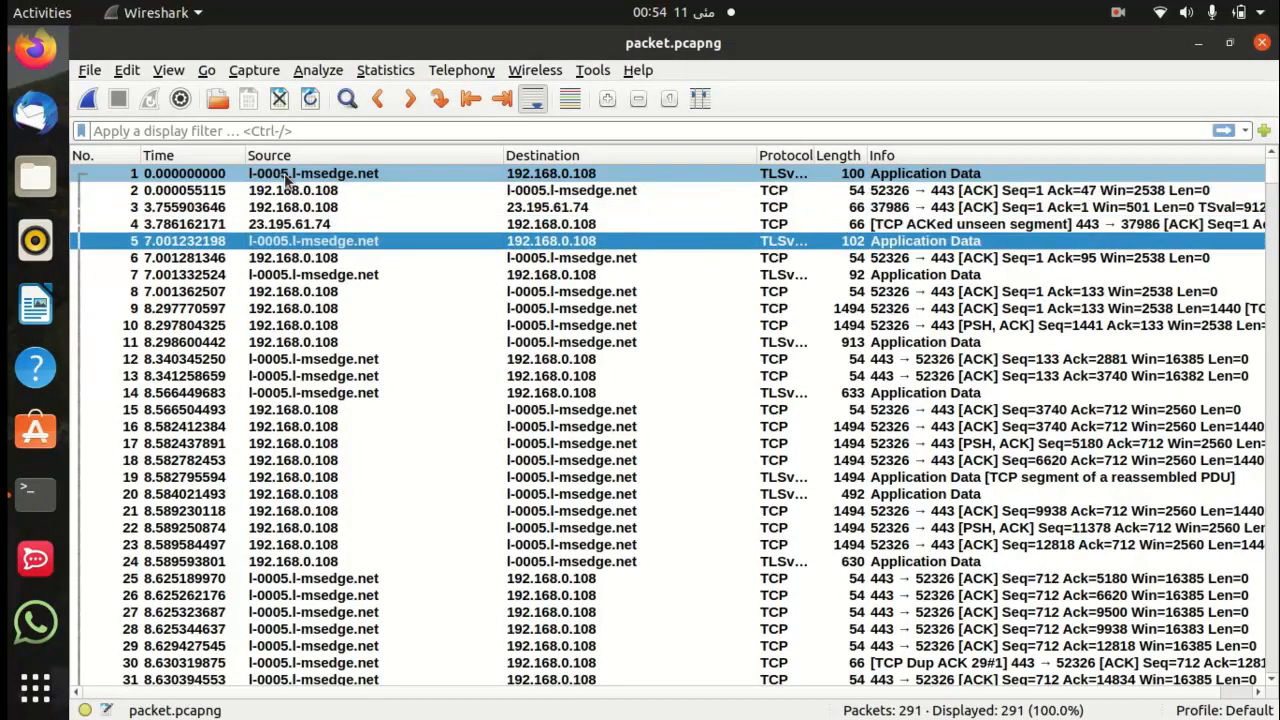
key(Up)
key(Up)
key(Up)
key(Up)
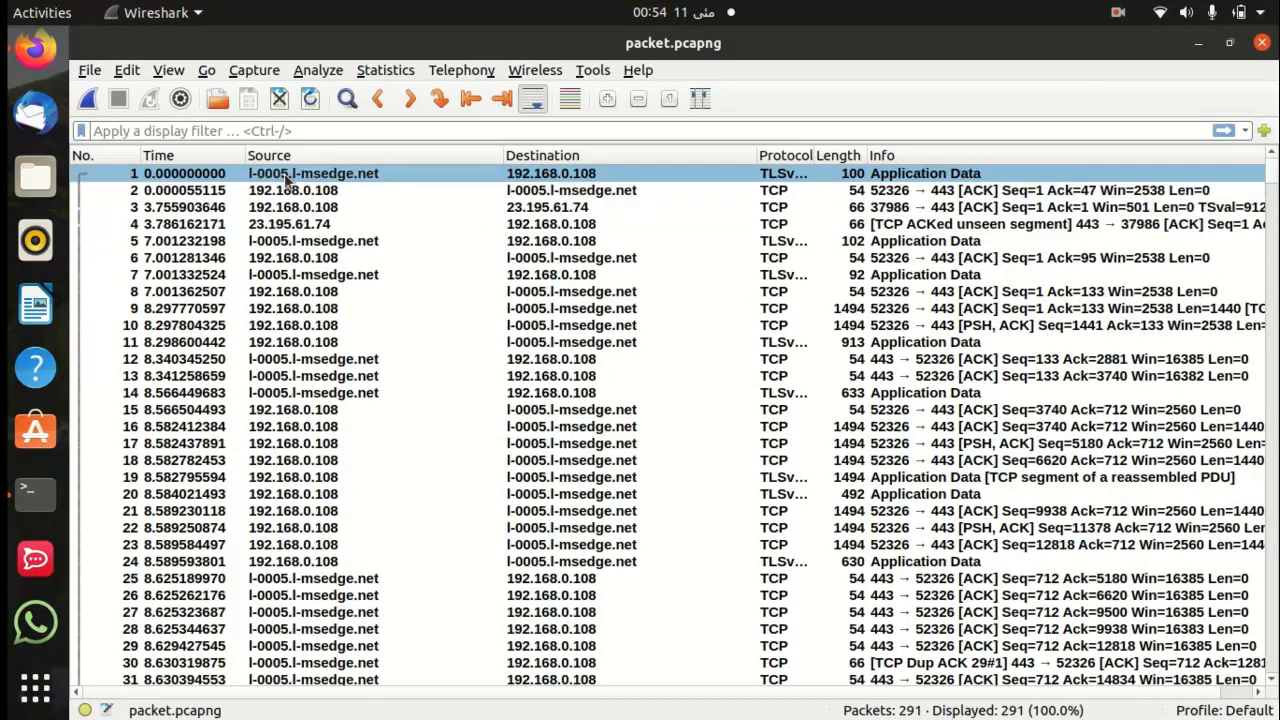
key(Down)
key(Down)
key(Down)
key(Down)
key(Down)
key(Down)
key(Down)
key(Down)
key(Down)
key(Down)
key(Down)
key(Down)
key(Down)
key(Down)
key(Down)
key(Down)
key(Down)
key(Down)
key(Down)
key(Down)
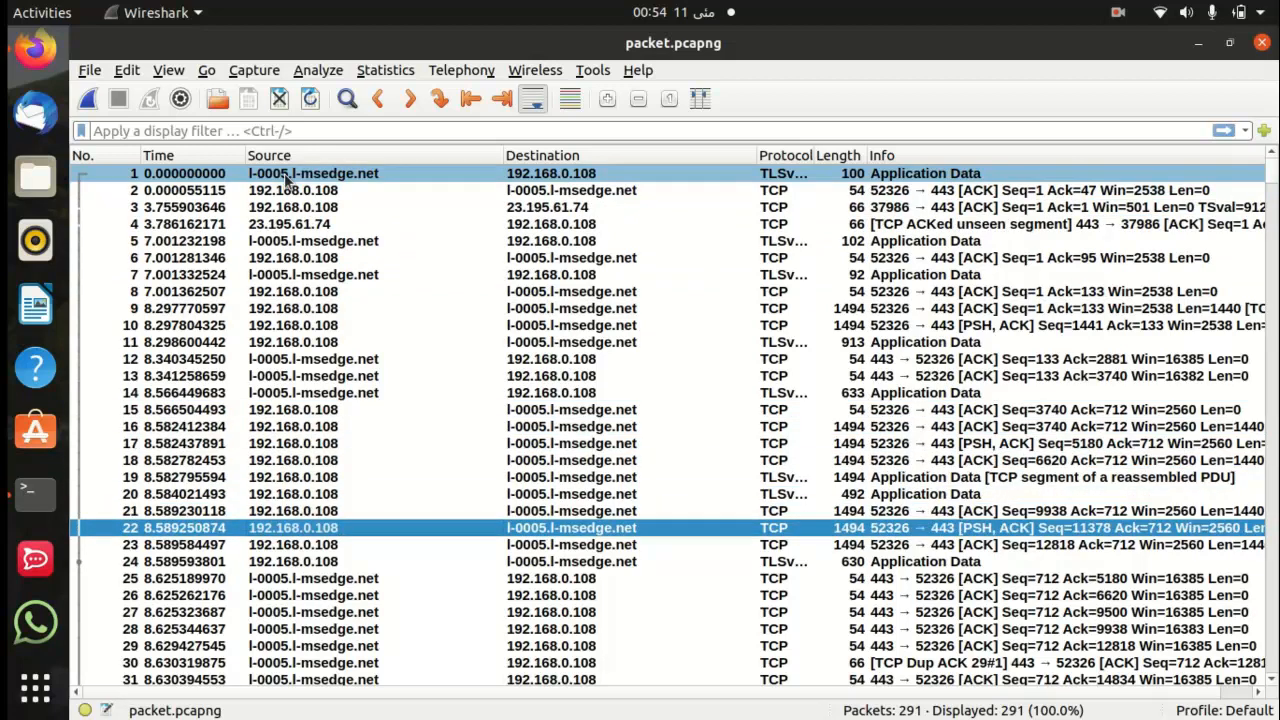
key(Down)
key(Down)
key(Down)
key(Down)
key(Down)
key(Down)
key(Down)
key(Down)
key(Down)
key(Down)
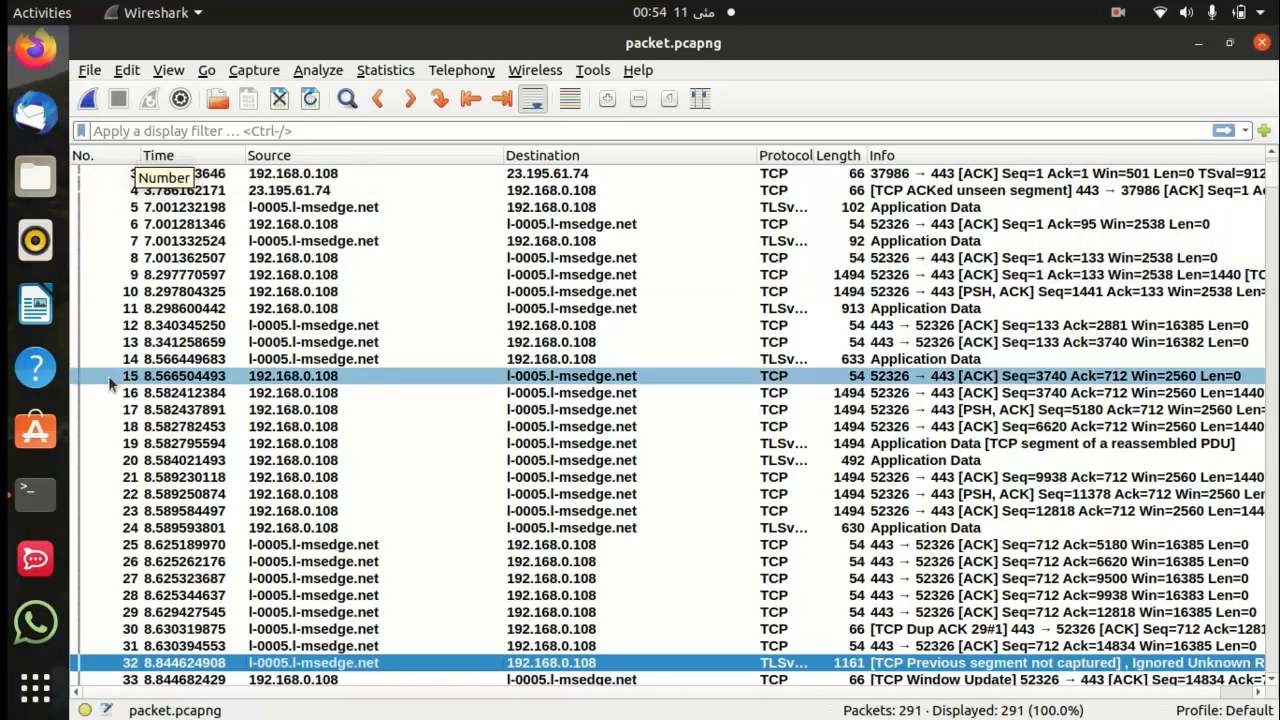
Step: Examine the numbering of the first packets, starting at packet 3 and finishing on packet 1
click(128, 178)
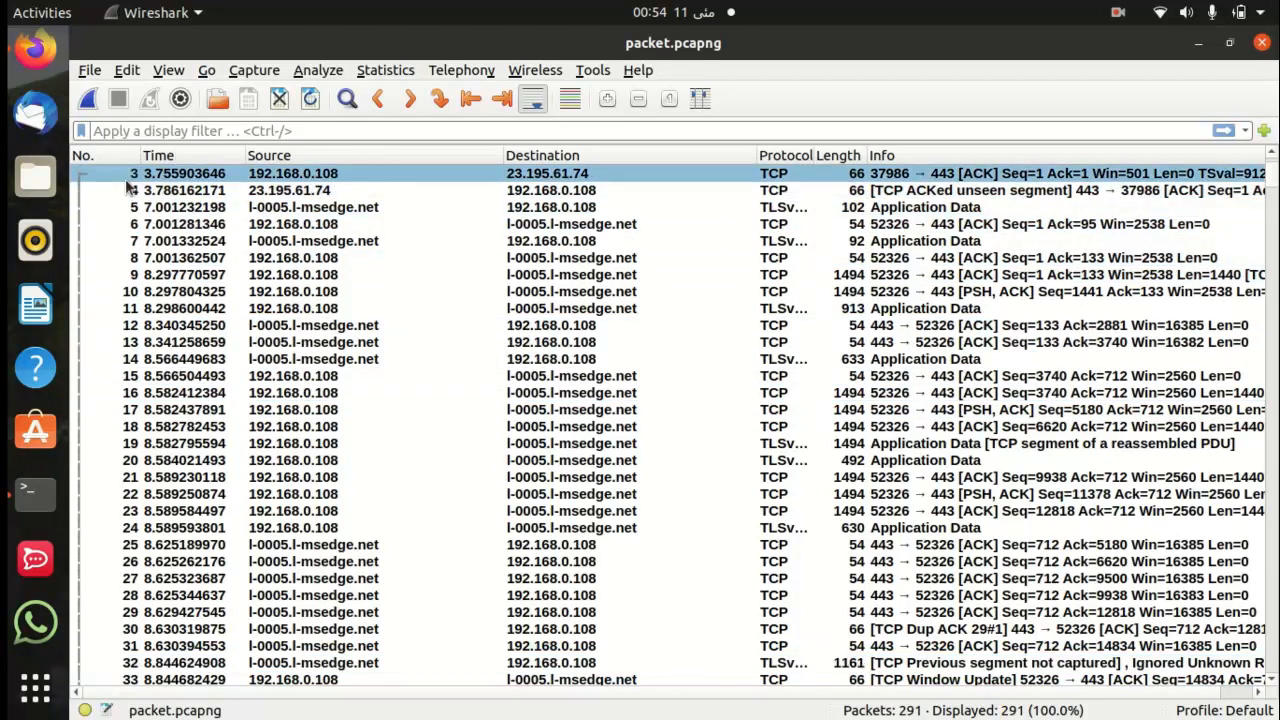
key(Up)
key(Up)
key(Down)
key(Down)
key(Up)
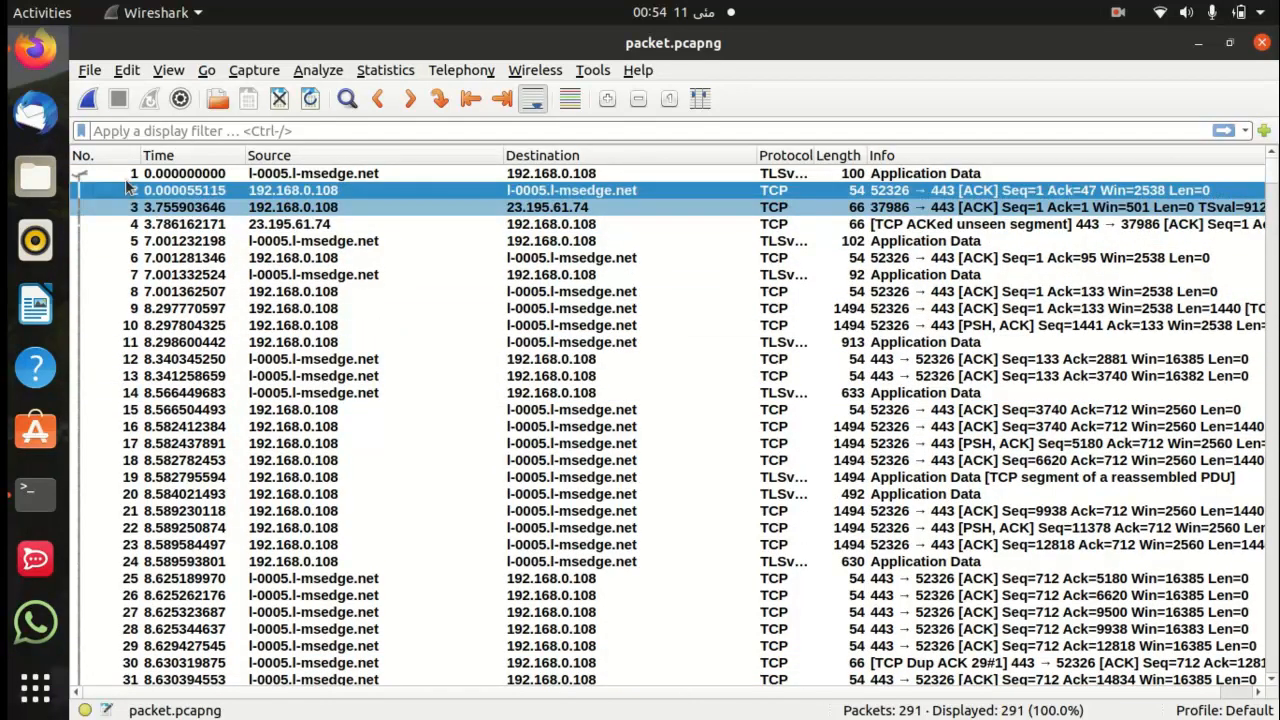
key(Up)
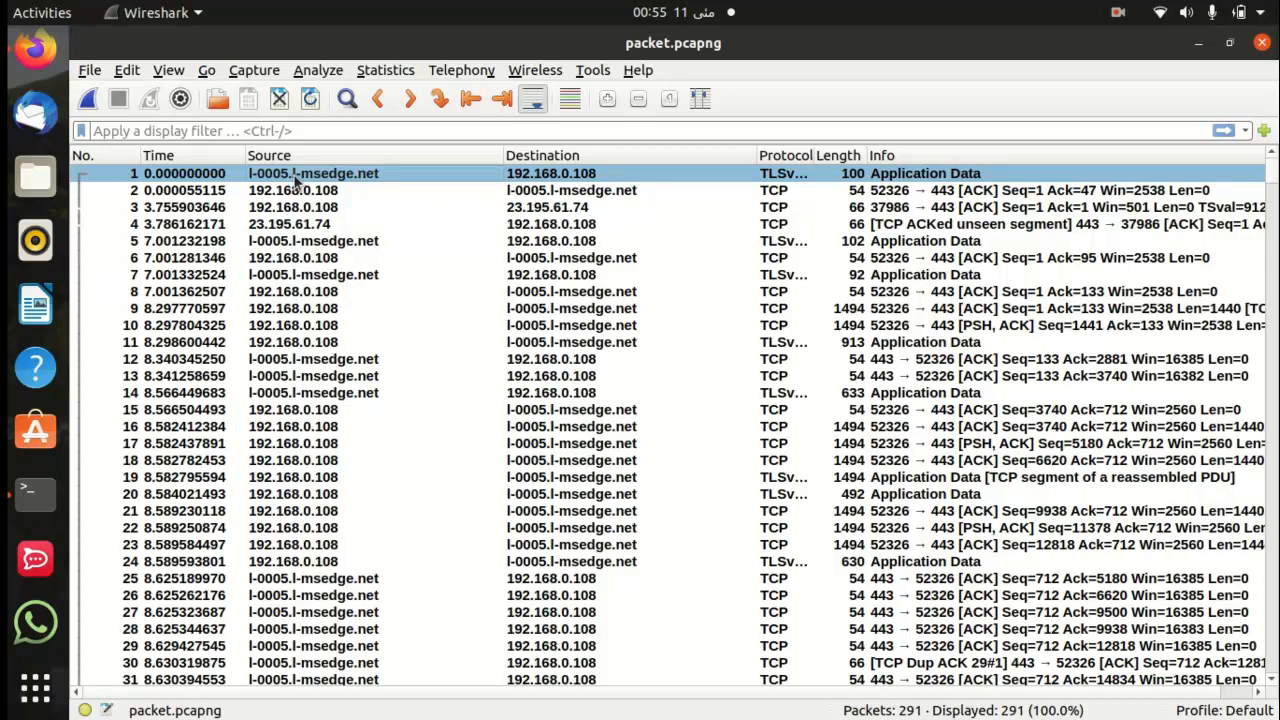
Step: Switch to Firefox and request the website facebook.com
click(38, 53)
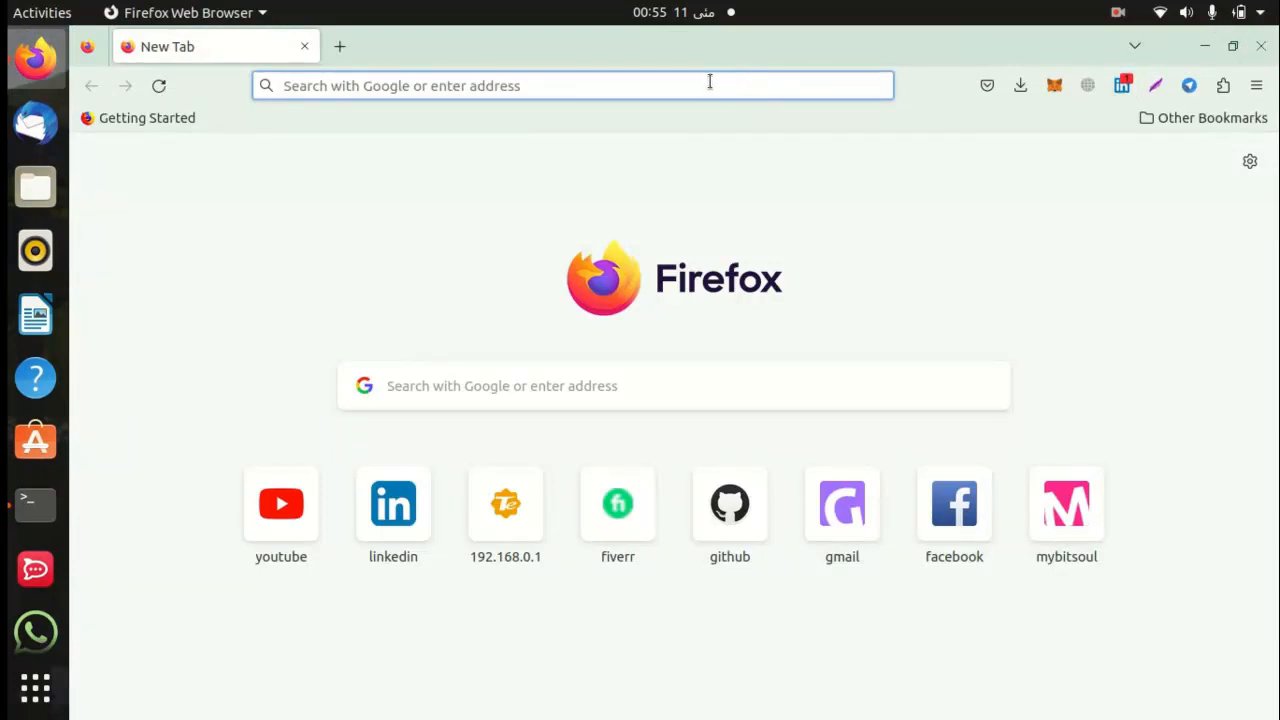
text(facebook)
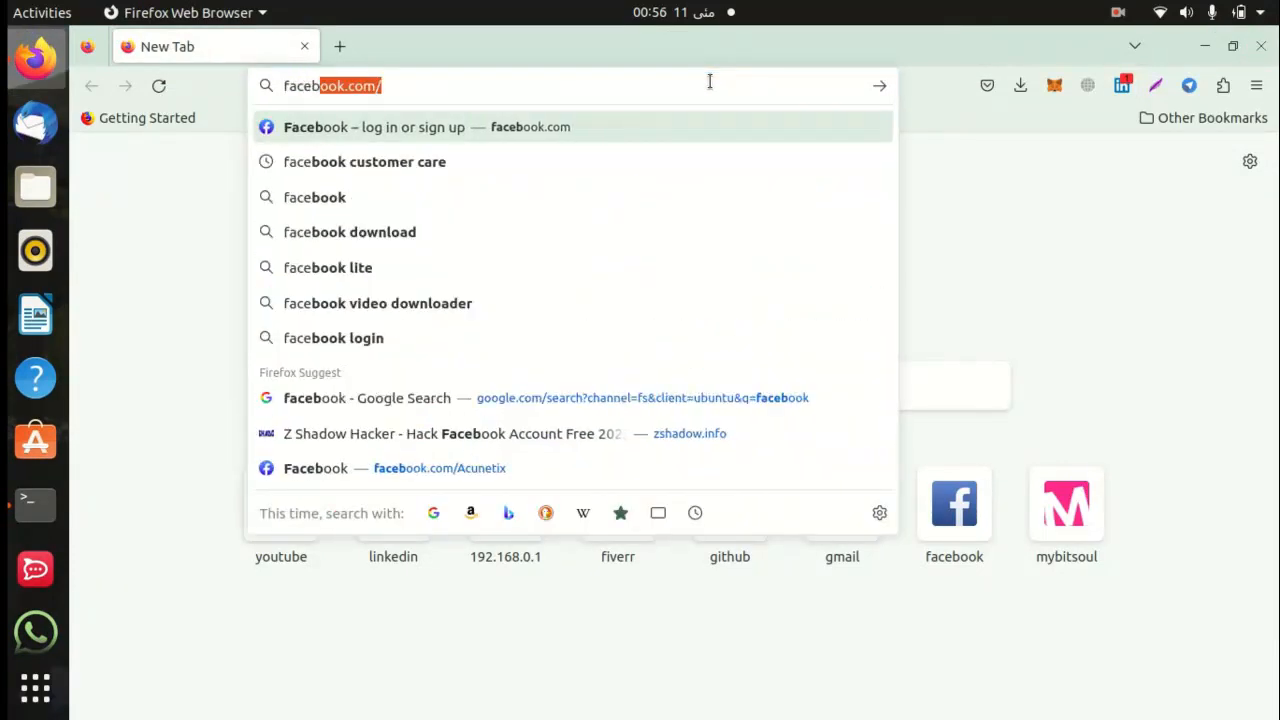
text(.com)
key(BackSpace)
key(Return)
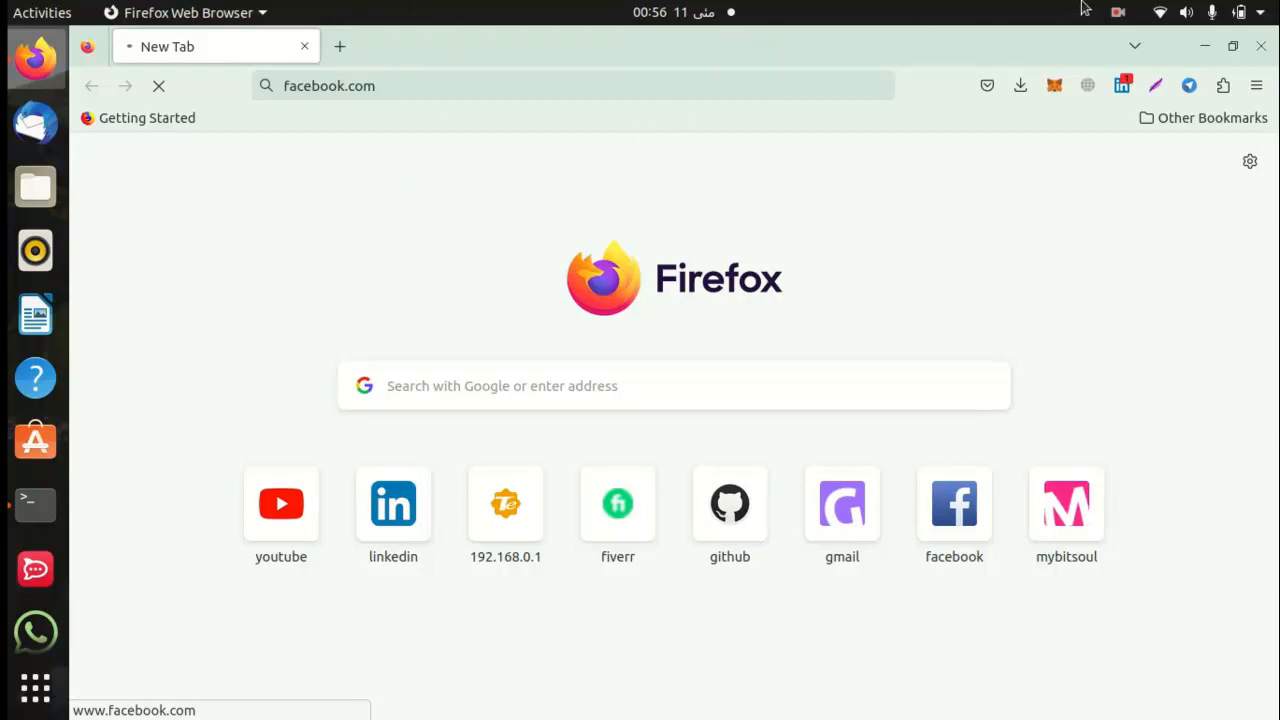
Step: Add a blank browser tab, return to the facebook.com tab, and minimize Firefox to get back to the capture
click(339, 47)
click(214, 50)
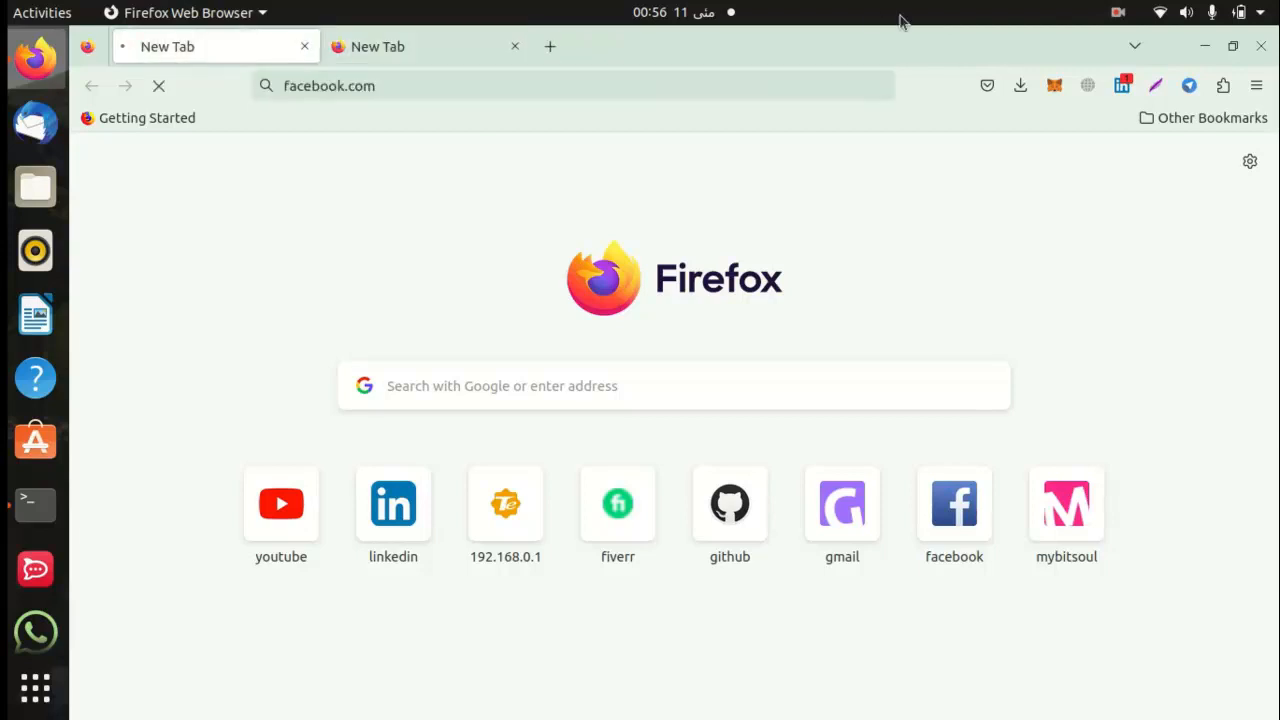
click(1204, 46)
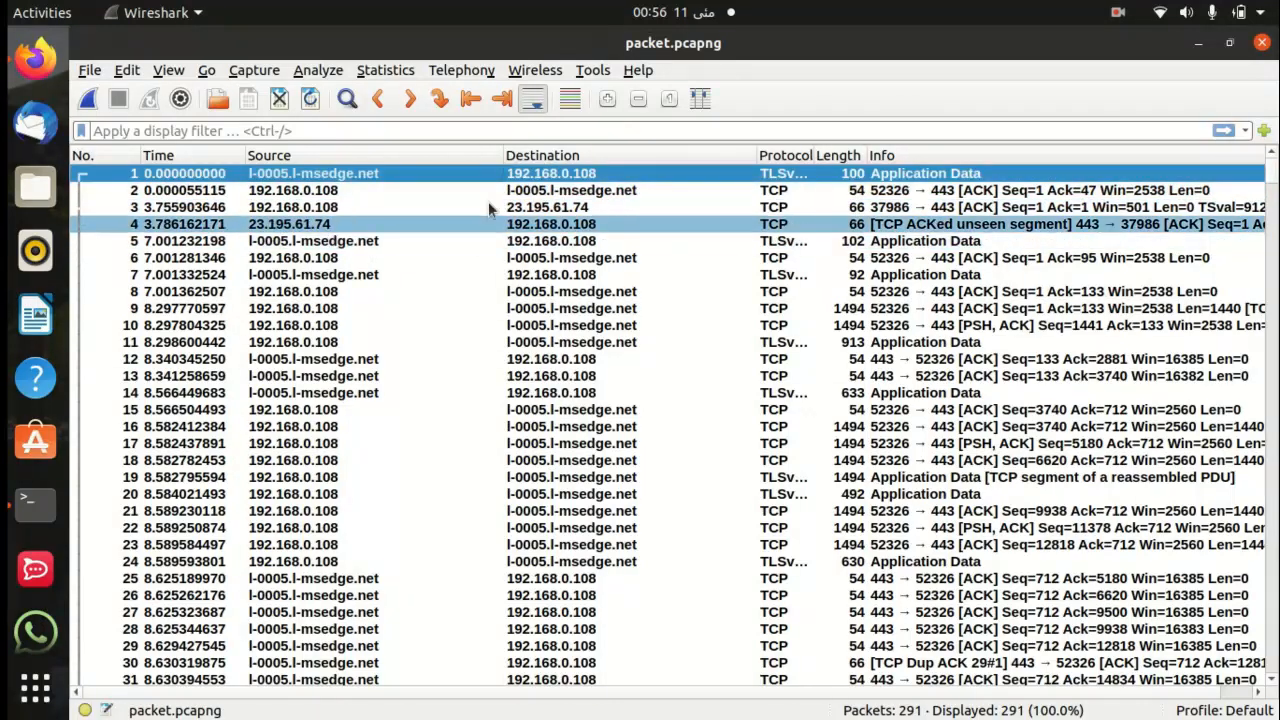
Step: Examine the source and destination addresses of packets 3 to 32 one after another
click(318, 208)
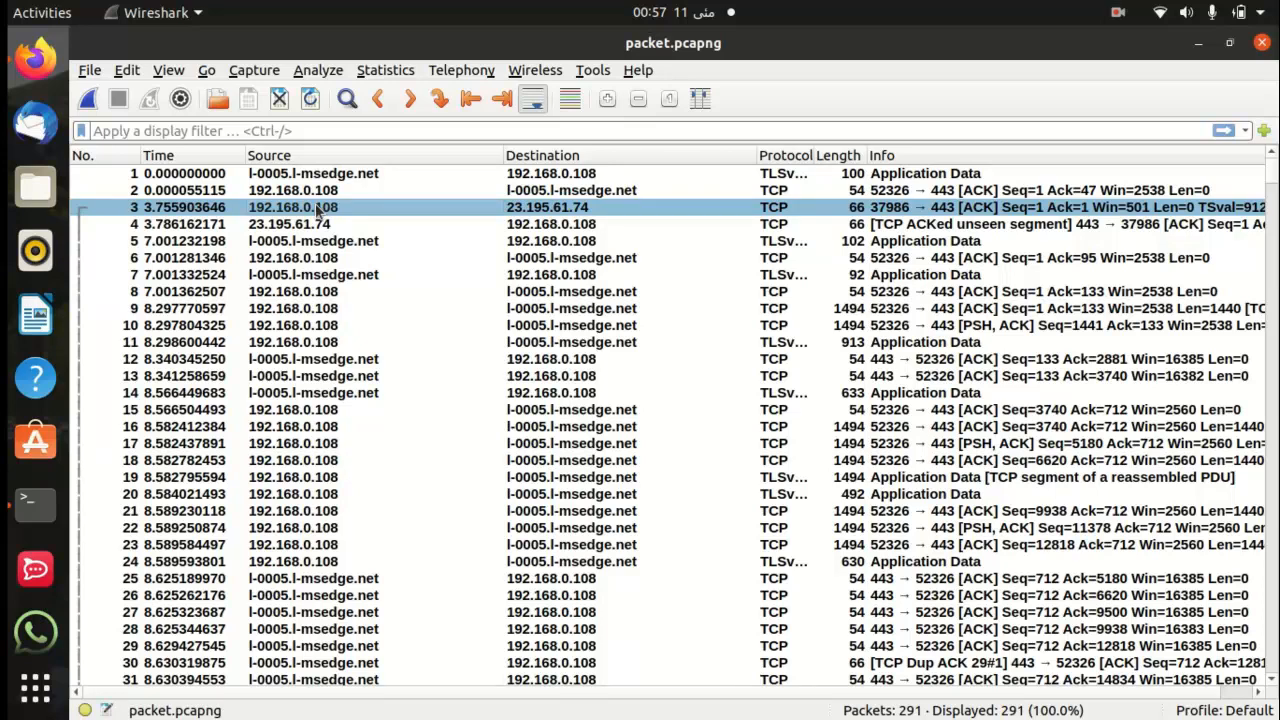
key(Down)
key(Down)
key(Down)
key(Down)
key(Down)
key(Down)
key(Down)
key(Down)
key(Down)
key(Down)
key(Down)
key(Down)
key(Down)
key(Down)
key(Down)
key(Down)
key(Down)
key(Down)
key(Down)
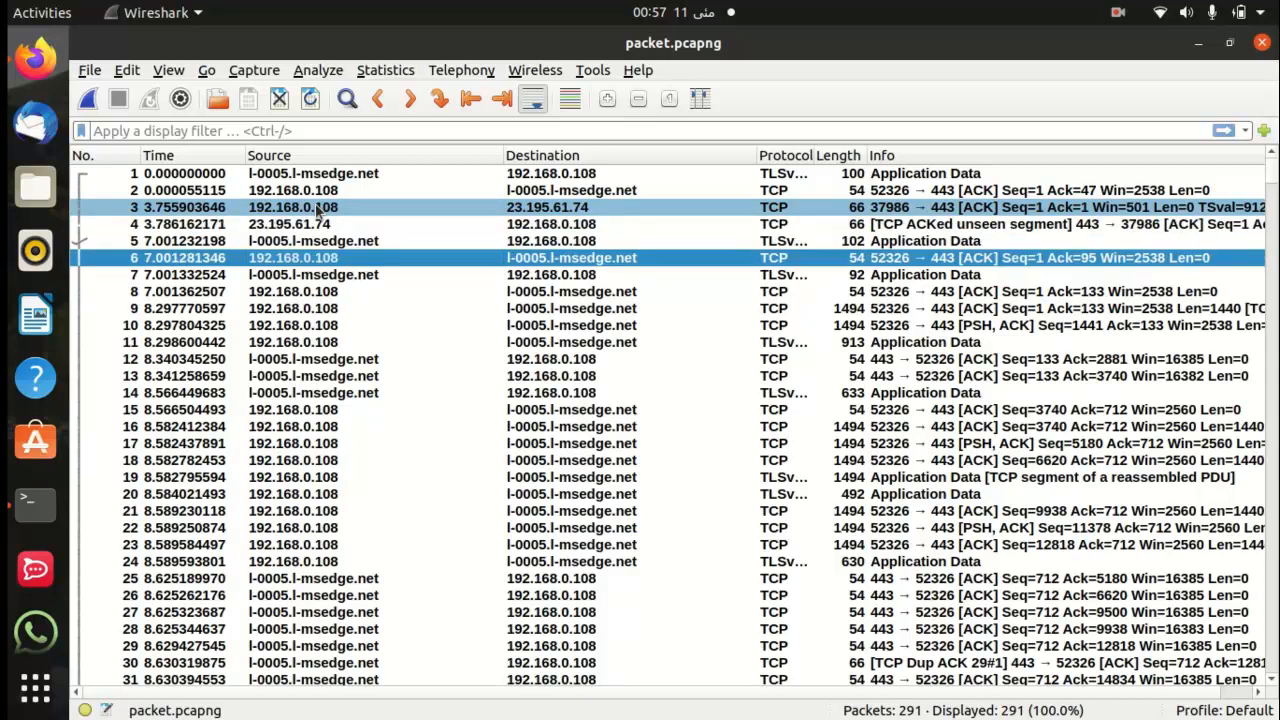
key(Down)
key(Down)
key(Down)
key(Down)
key(Down)
key(Down)
key(Down)
key(Down)
key(Down)
key(Down)
key(Down)
key(Down)
key(Down)
key(Down)
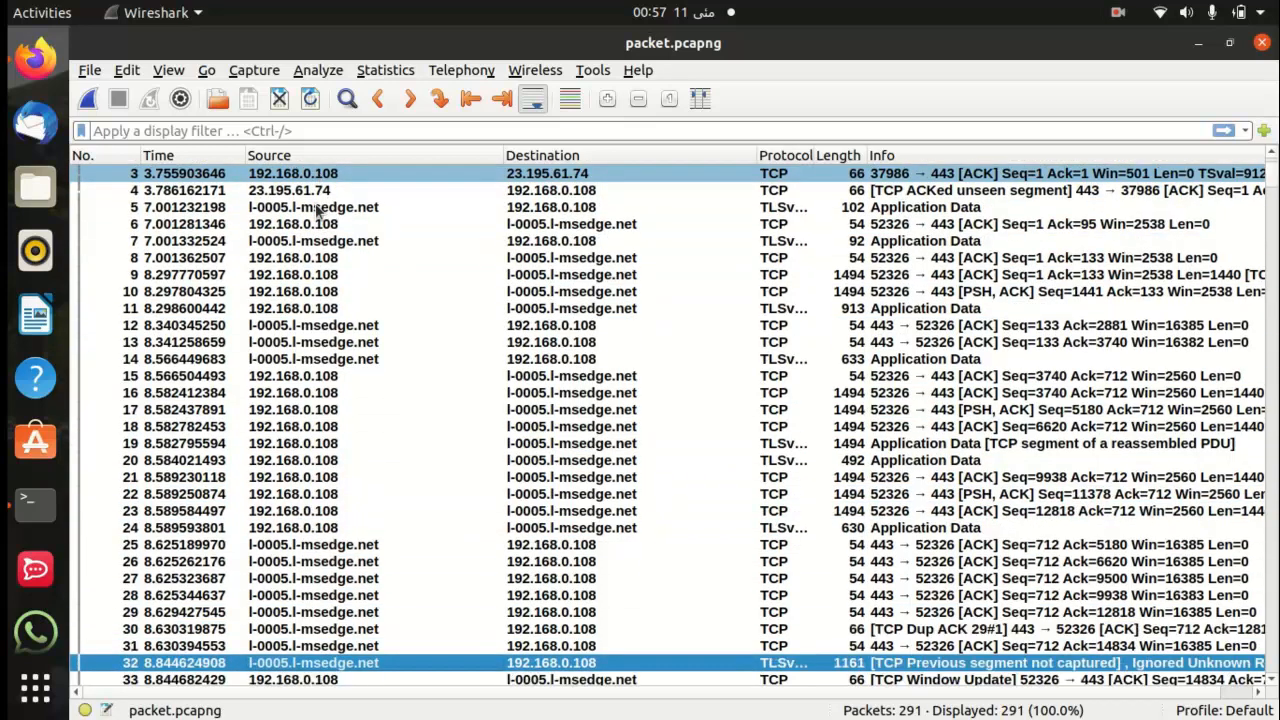
Step: Examine the source and destination addresses of the packets after number 32, one after another, as far as packet 135
key(Down)
key(Down)
key(Down)
key(Down)
key(Down)
key(Down)
key(Down)
key(Down)
key(Down)
key(Down)
key(Down)
key(Down)
key(Down)
key(Down)
key(Down)
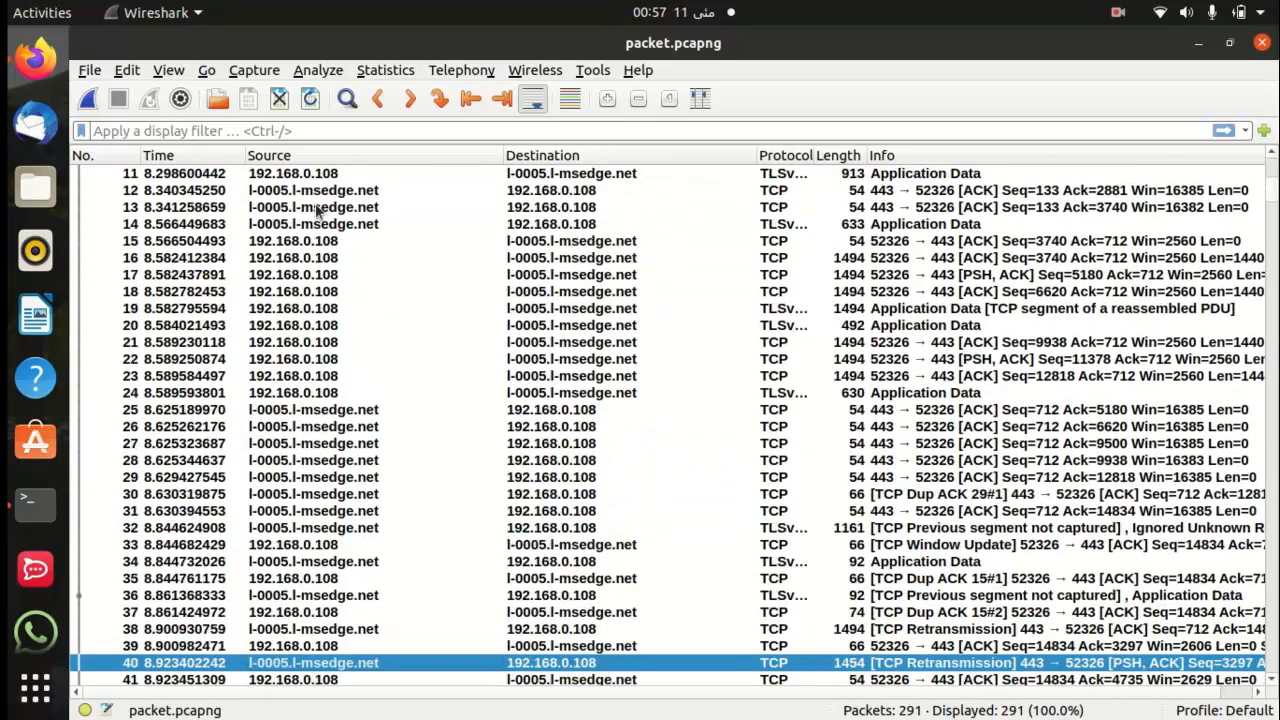
key(Down)
key(Down)
key(Down)
key(Down)
key(Down)
key(Down)
key(Down)
key(Down)
key(Down)
key(Down)
key(Down)
key(Down)
key(Down)
key(Down)
key(Down)
key(Down)
key(Down)
key(Down)
key(Down)
key(Down)
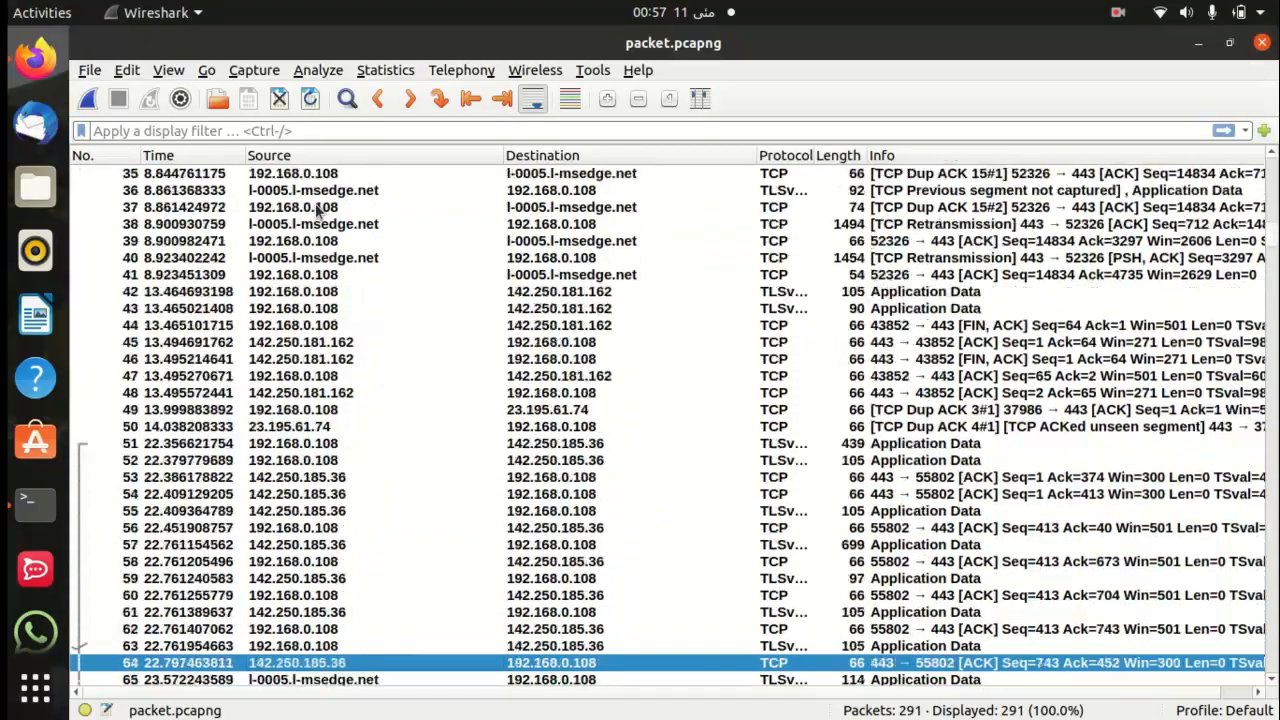
key(Down)
key(Down)
key(Down)
key(Down)
key(Down)
key(Down)
key(Down)
key(Down)
key(Down)
key(Down)
key(Down)
key(Down)
key(Down)
key(Down)
key(Down)
key(Down)
key(Down)
key(Down)
key(Down)
key(Down)
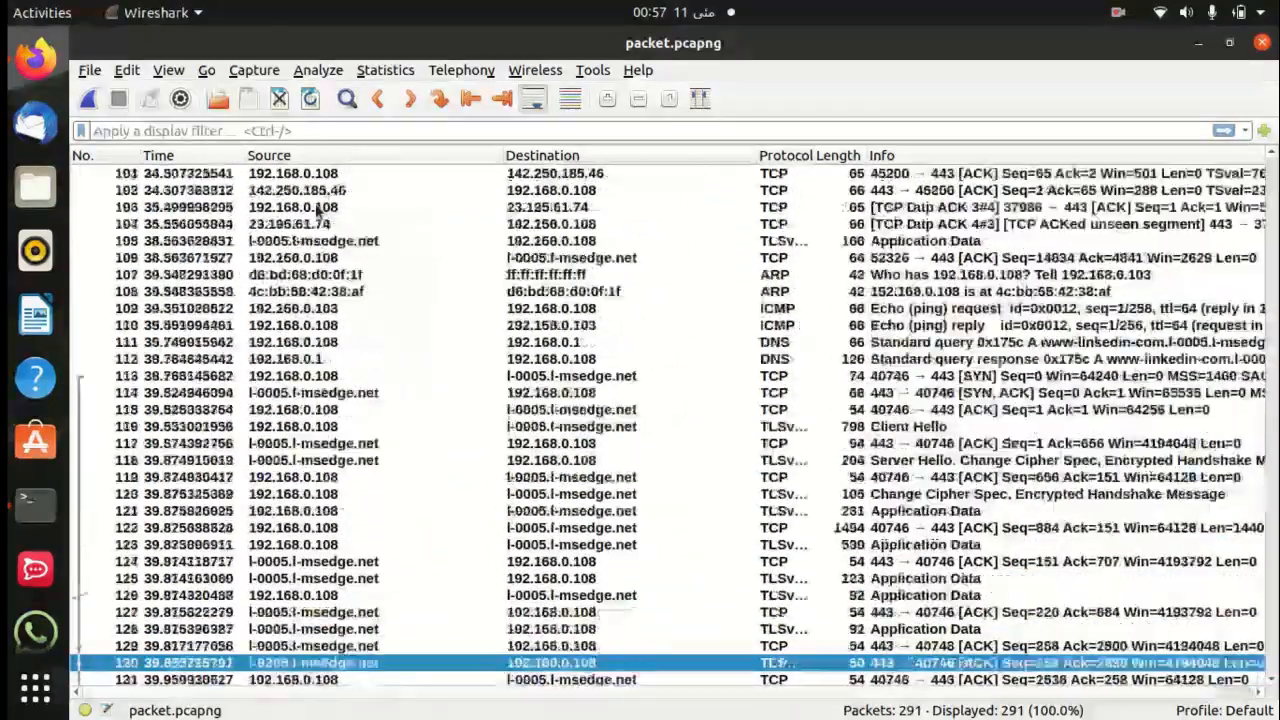
key(Down)
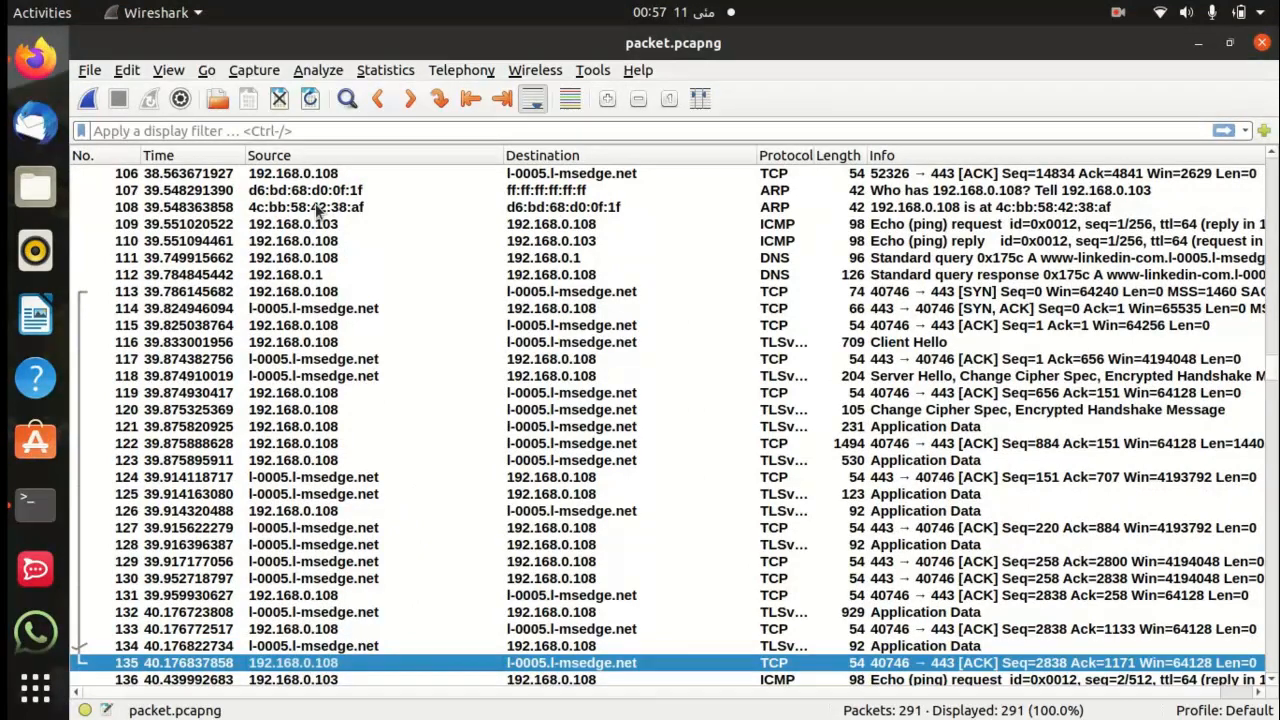
Step: Go back through the packet list to the ARP request in packet 107 and examine its row
key(Up)
key(Up)
key(Up)
key(Up)
key(Up)
key(Up)
key(Up)
key(Up)
key(Up)
key(Up)
key(Up)
key(Up)
key(Up)
key(Up)
key(Up)
key(Up)
key(Up)
key(Up)
key(Up)
key(Up)
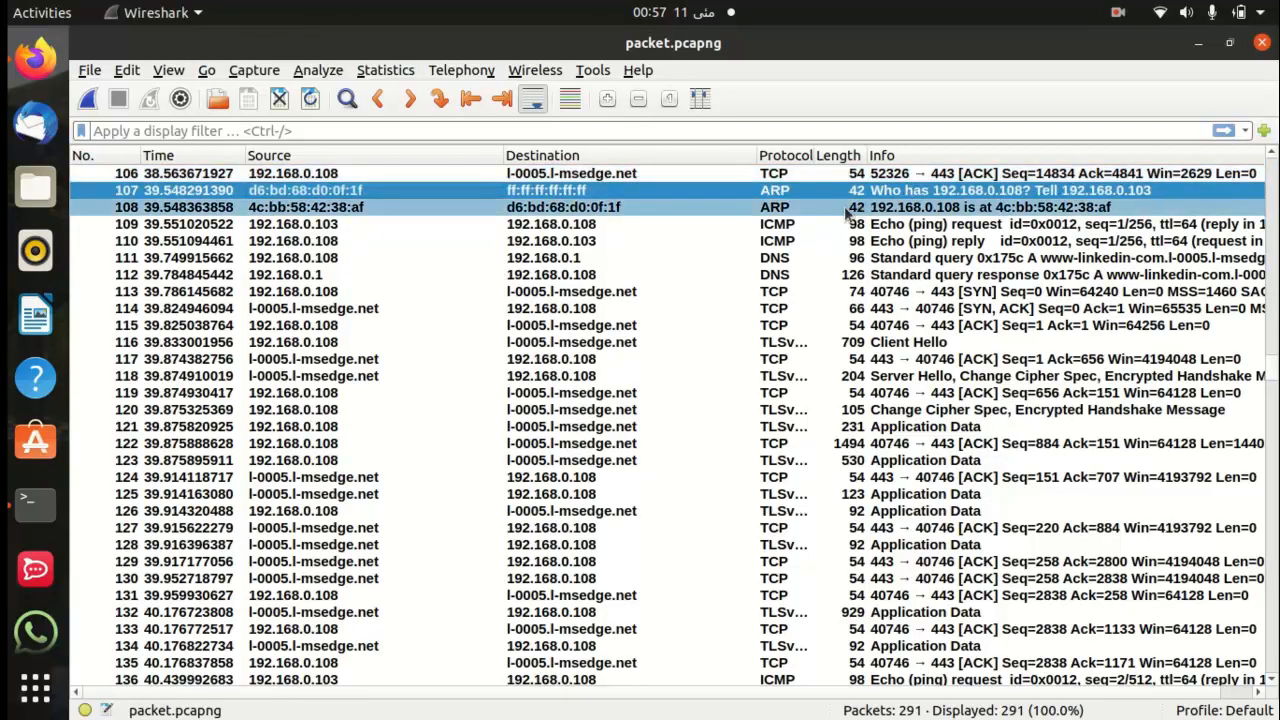
Step: Select the ping reply in packet 110 and examine the packets following it, as far as the DNS response in packet 145
click(291, 245)
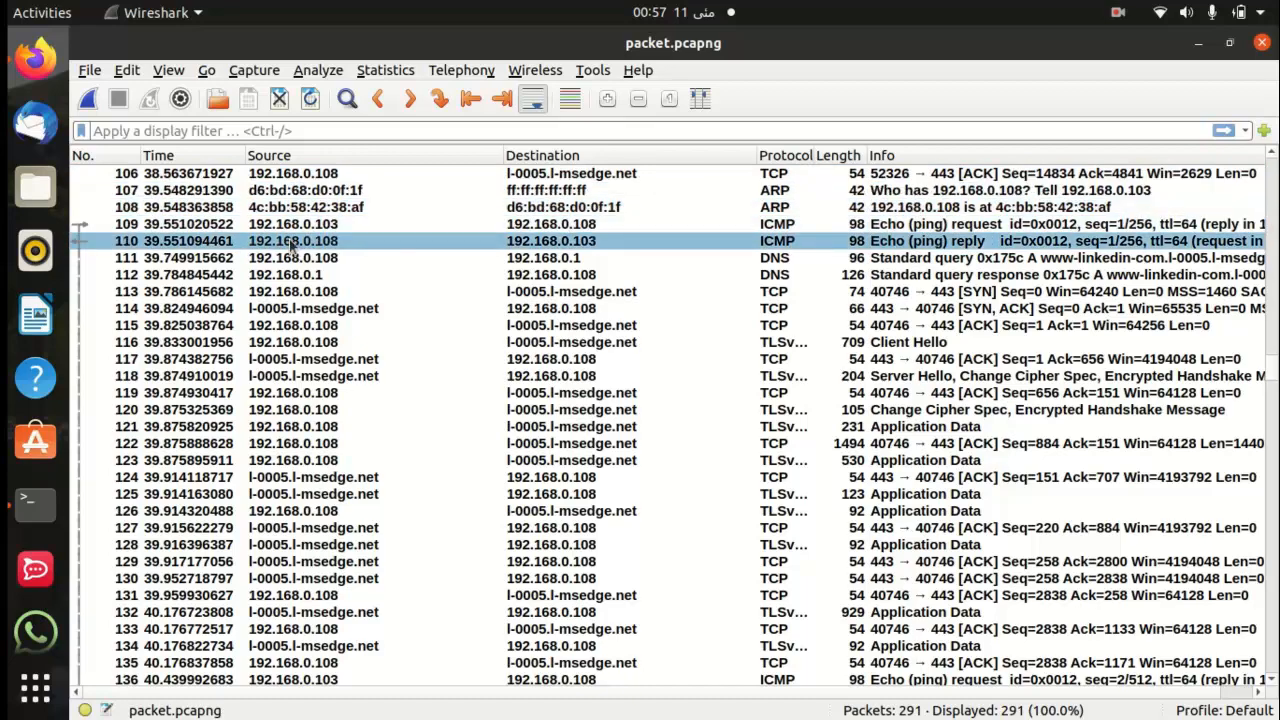
key(Down)
key(Down)
key(Down)
key(Down)
key(Down)
key(Down)
key(Down)
key(Down)
key(Down)
key(Down)
key(Down)
key(Down)
key(Down)
key(Down)
key(Down)
key(Down)
key(Down)
key(Down)
key(Down)
key(Down)
key(Down)
key(Down)
key(Down)
key(Down)
key(Down)
key(Down)
key(Down)
key(Down)
key(Down)
key(Down)
key(Down)
key(Down)
key(Down)
key(Down)
key(Down)
key(Down)
key(Down)
key(Down)
key(Down)
key(Down)
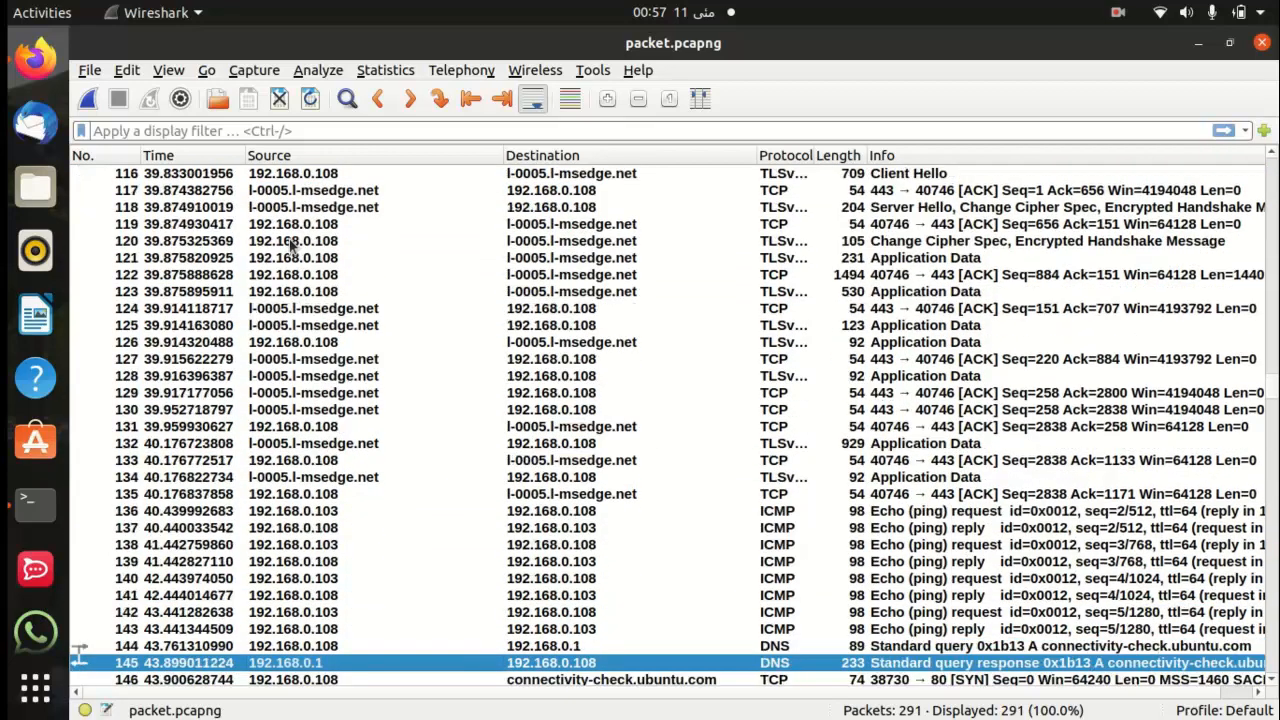
Step: Return to the ICMP ping request in packet 136 and examine its source and destination addresses
key(Up)
key(Up)
key(Up)
key(Up)
key(Up)
key(Up)
key(Up)
key(Up)
key(Up)
key(Up)
key(Up)
key(Up)
key(Up)
key(Up)
key(Up)
key(Up)
key(Up)
key(Up)
key(Up)
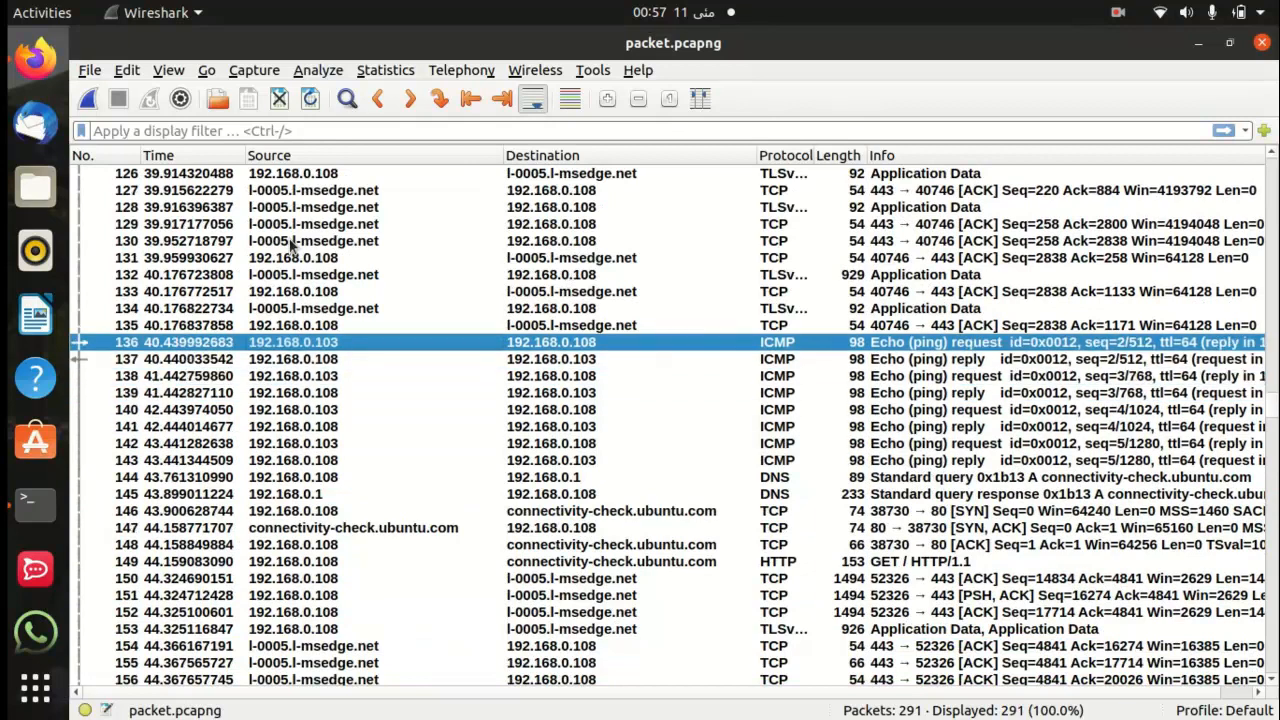
key(Down)
key(Up)
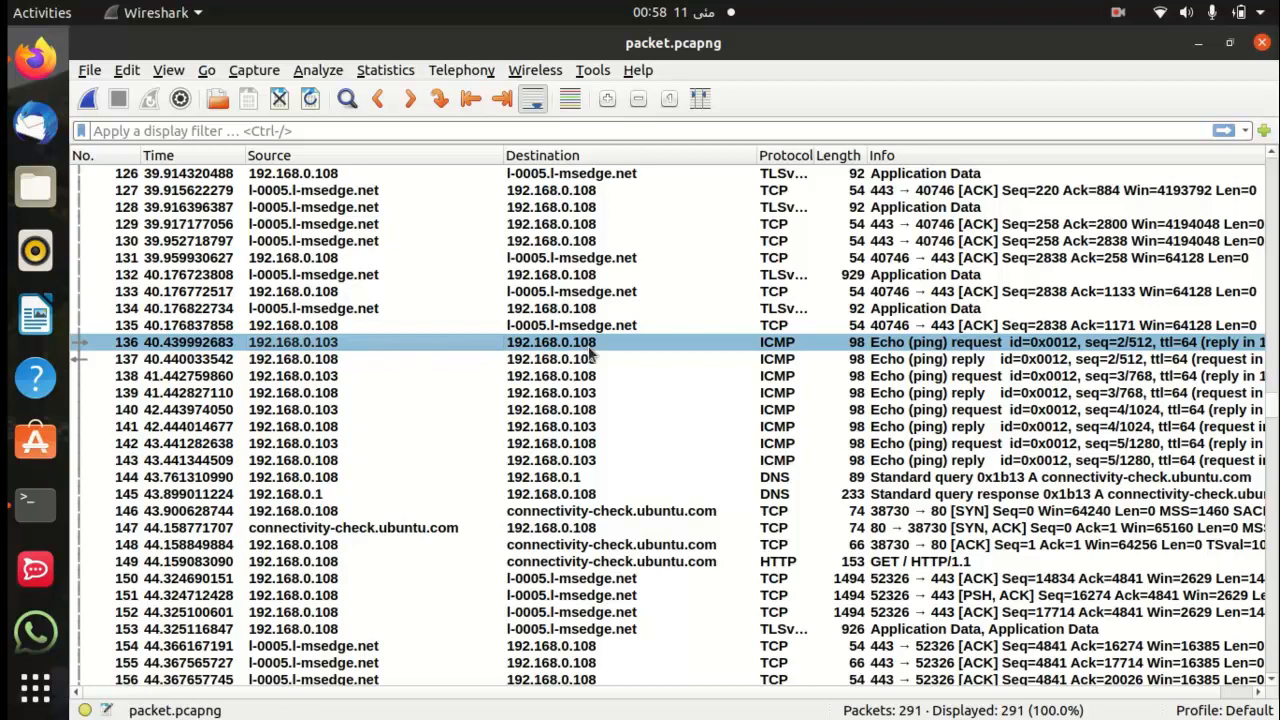
Step: Run ifconfig in a new Terminal tab, highlight the wlp6s0 interface's inet address, and return to Wireshark
click(45, 498)
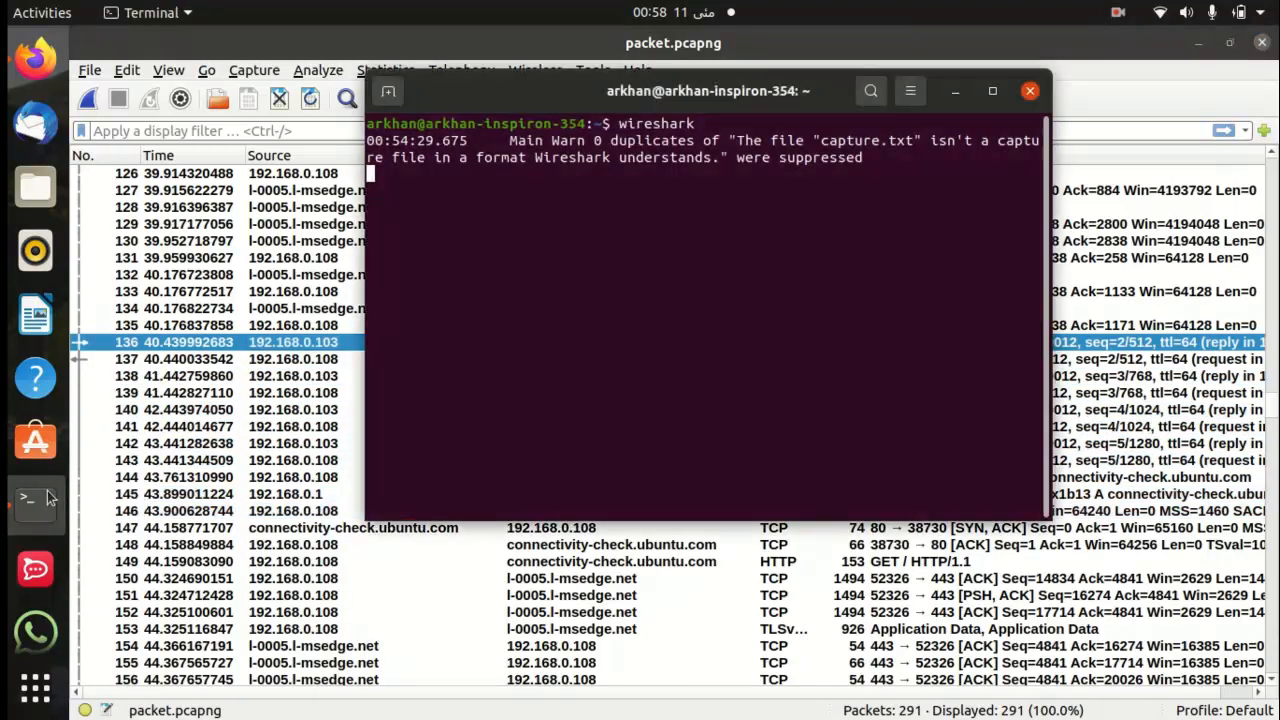
click(389, 92)
text(ifconfig)
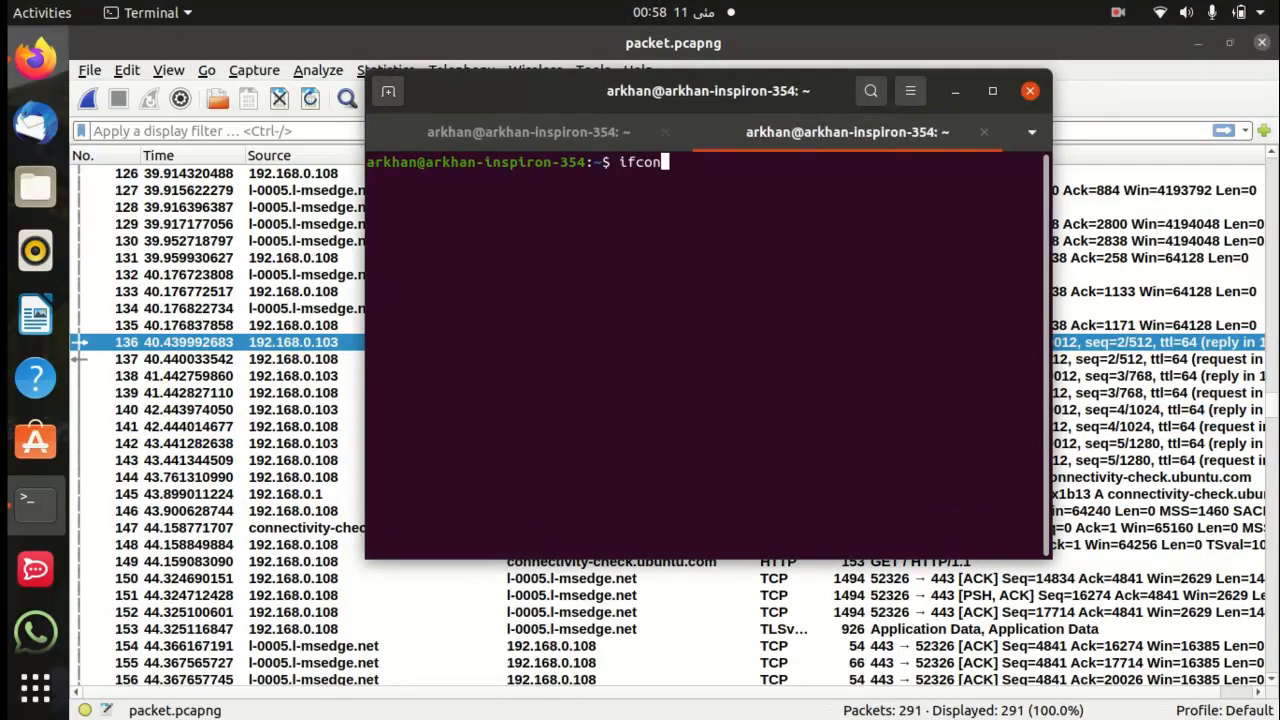
key(Return)
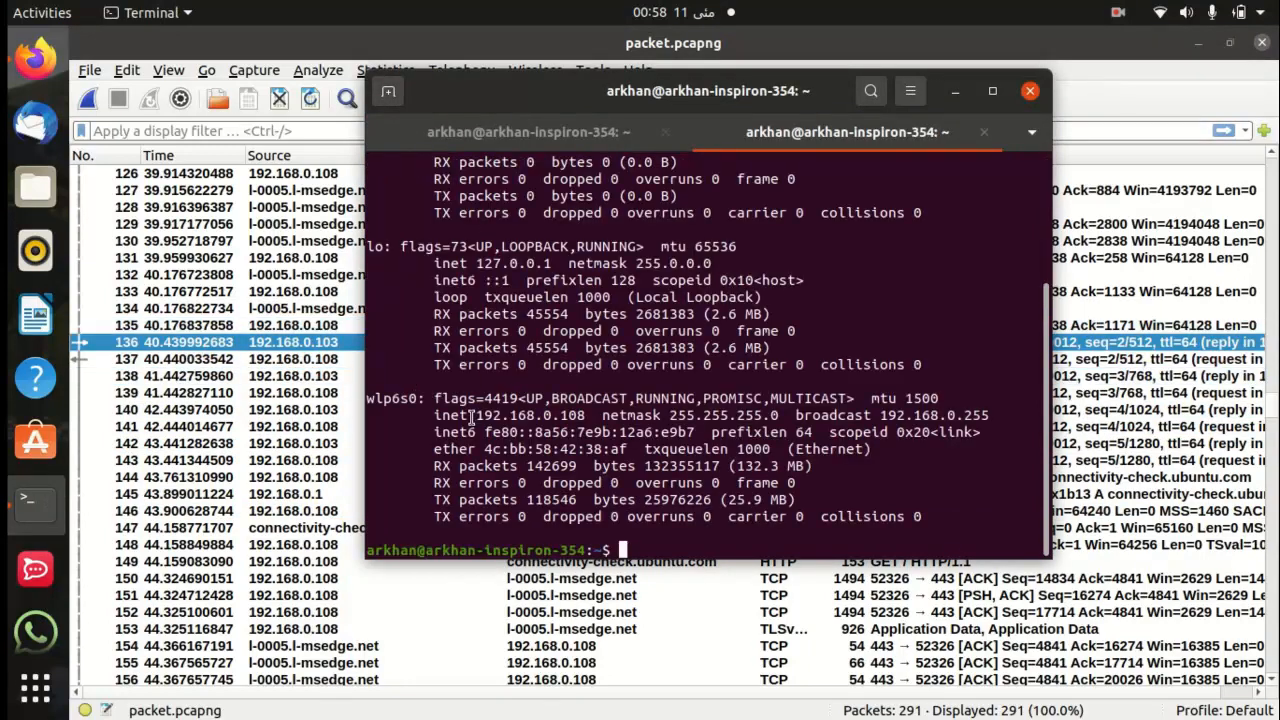
drag(476, 415, 588, 418)
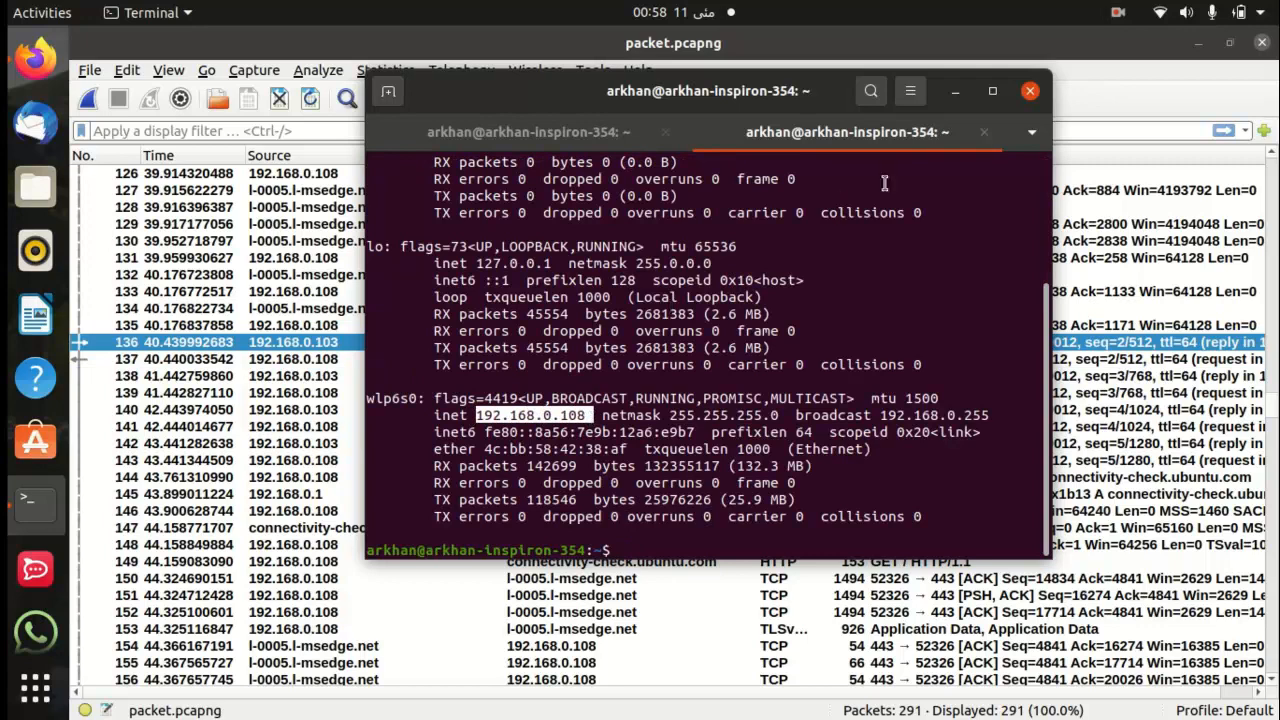
click(958, 93)
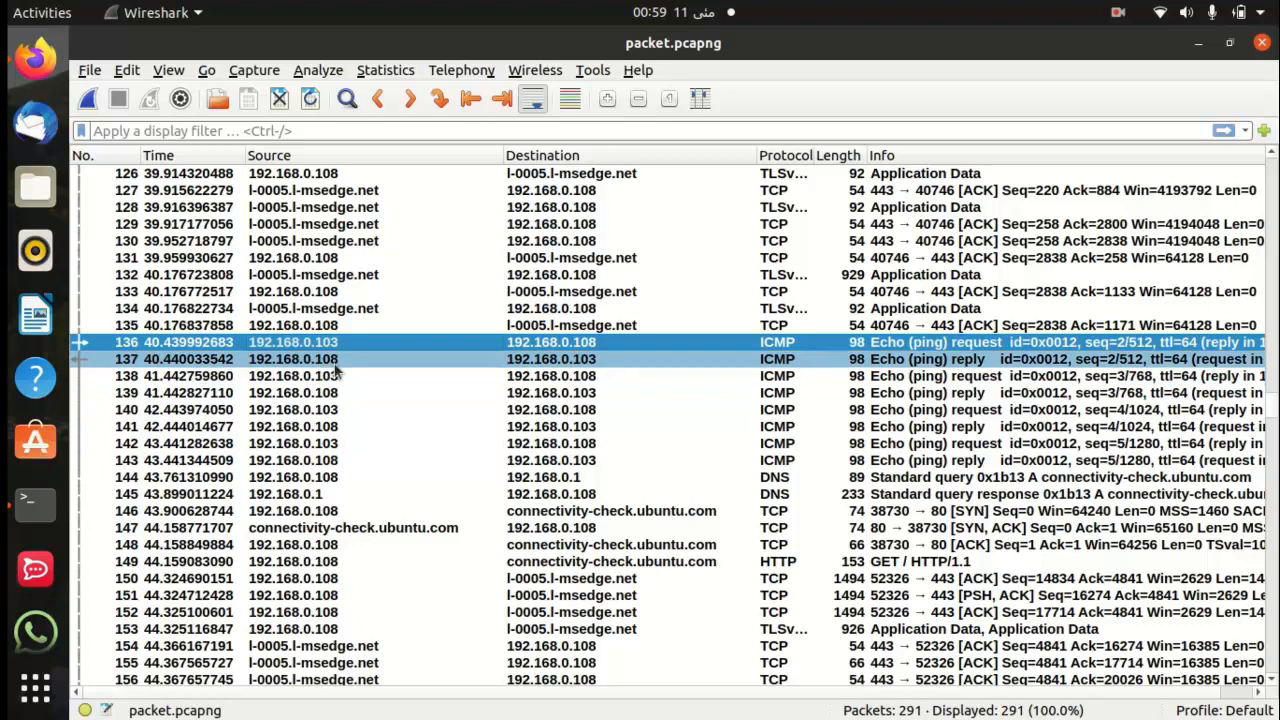
Step: Compare the source and destination addresses of the ping reply in packet 137 with the ping request in packet 136
click(580, 365)
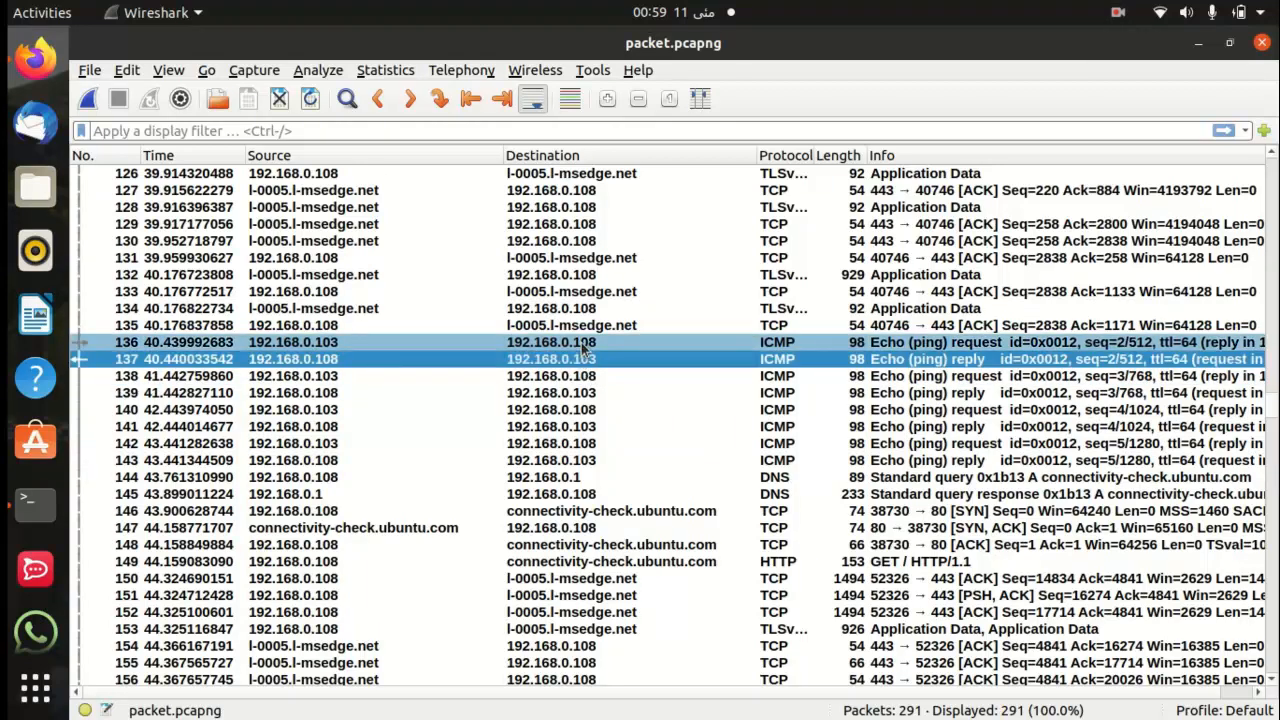
click(583, 345)
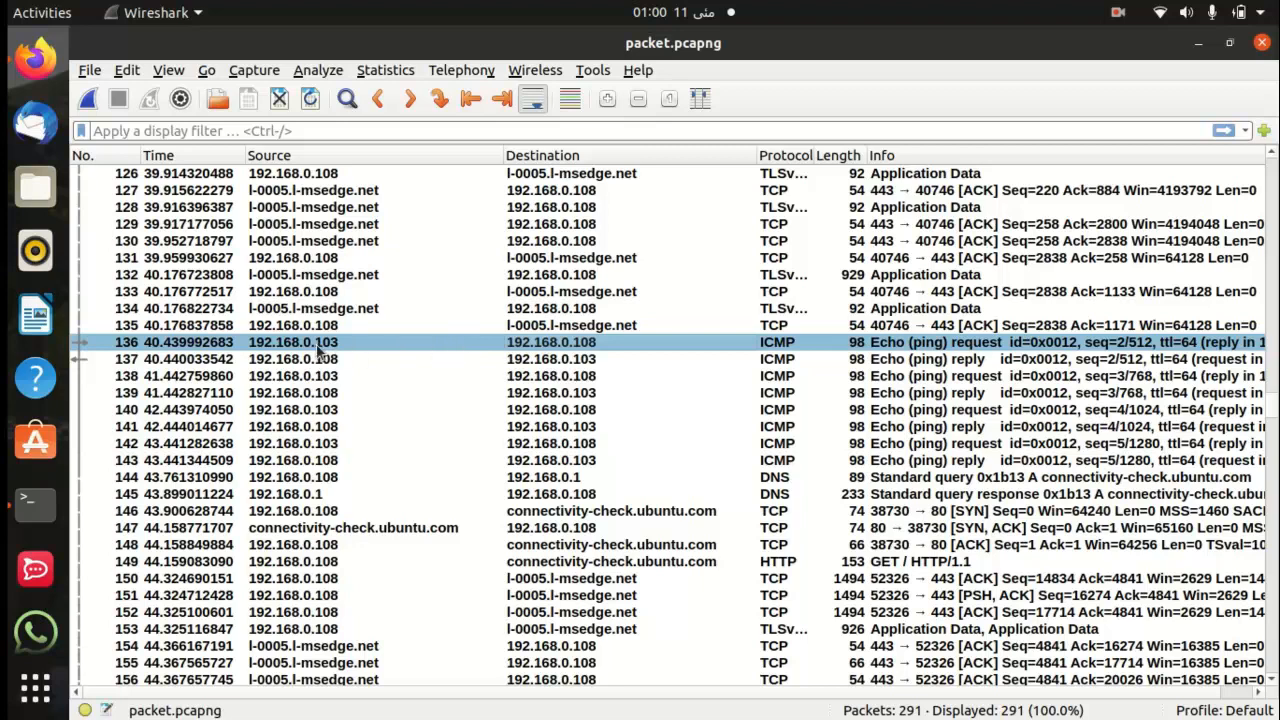
click(386, 342)
Step: Examine the packets preceding the ping request, going back to packet 131 and returning to packet 136
key(Up)
key(Up)
key(Up)
key(Up)
key(Up)
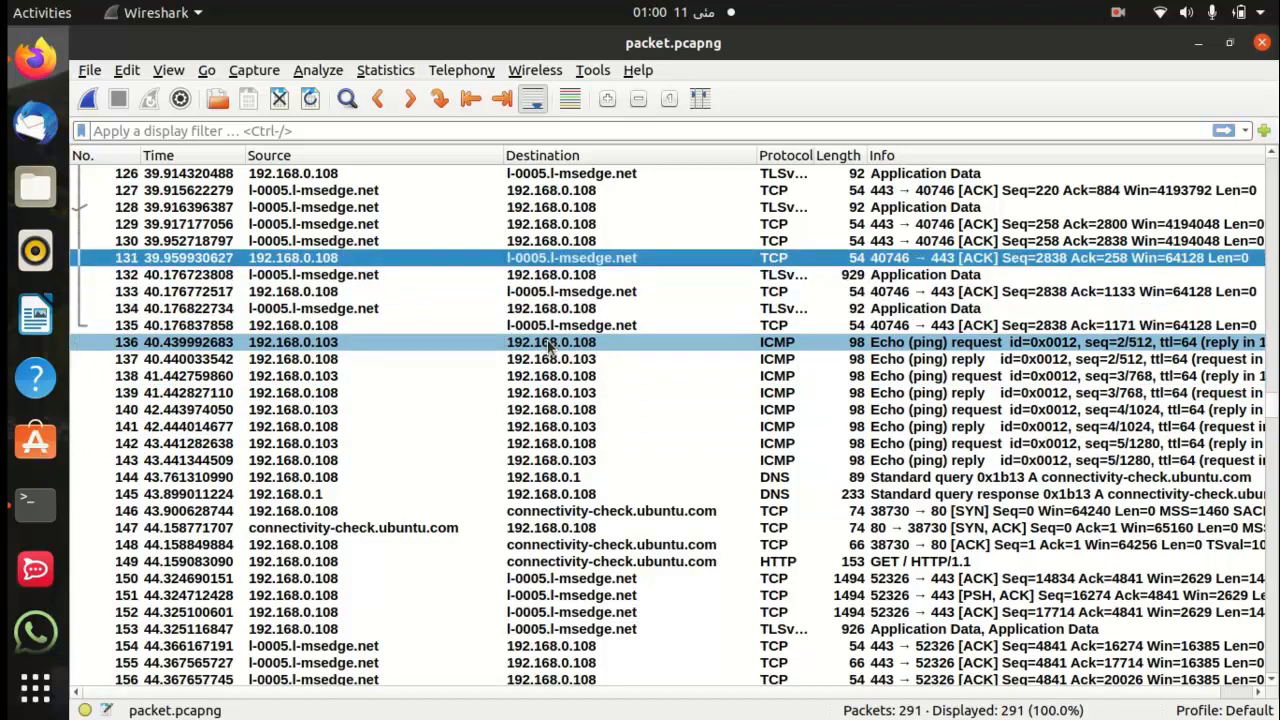
key(Down)
key(Down)
key(Down)
key(Down)
key(Down)
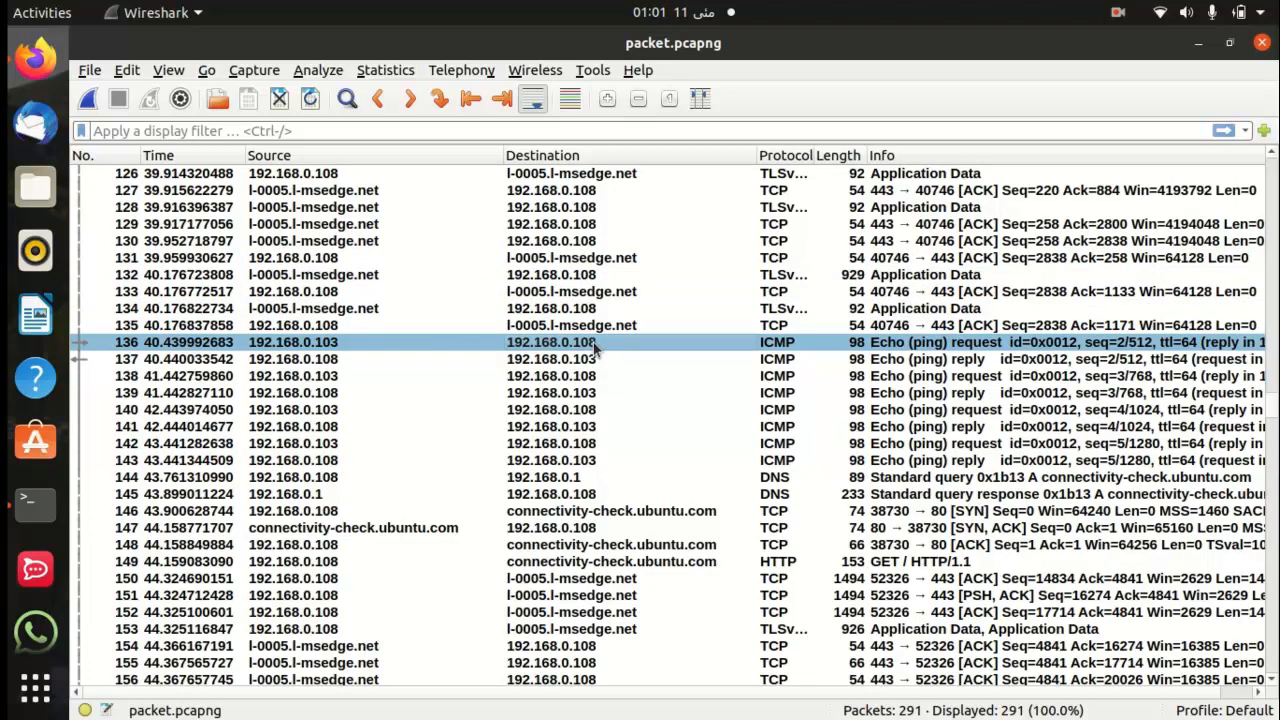
Step: Go back through the packet list to packet 126 and follow its TCP stream
key(Up)
key(Up)
key(Up)
key(Up)
key(Up)
key(Up)
key(Up)
key(Up)
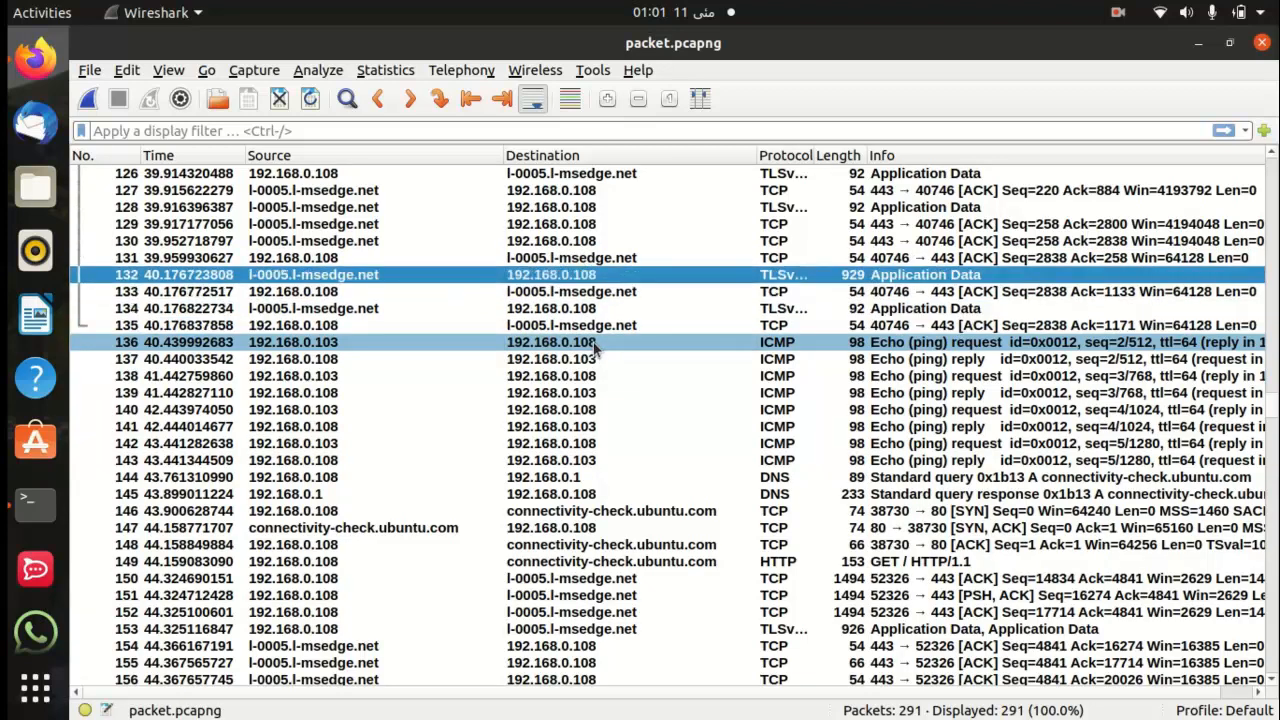
key(Up)
key(Up)
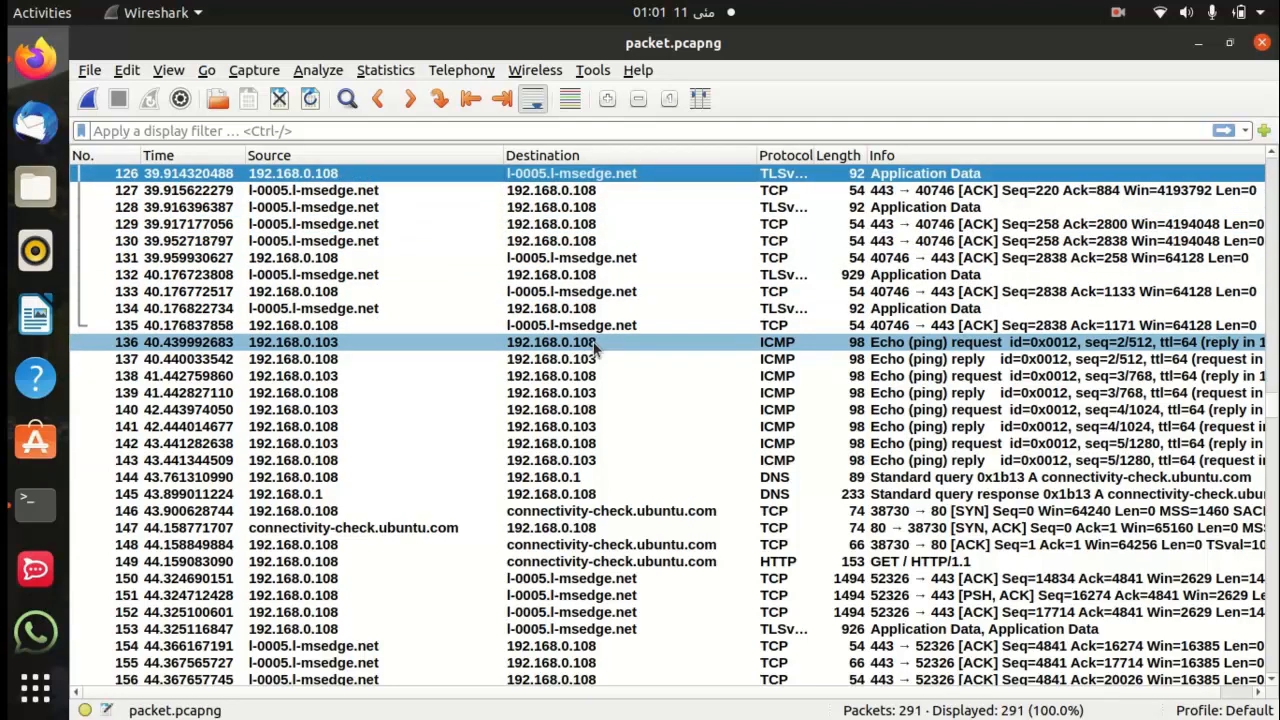
right_click(879, 178)
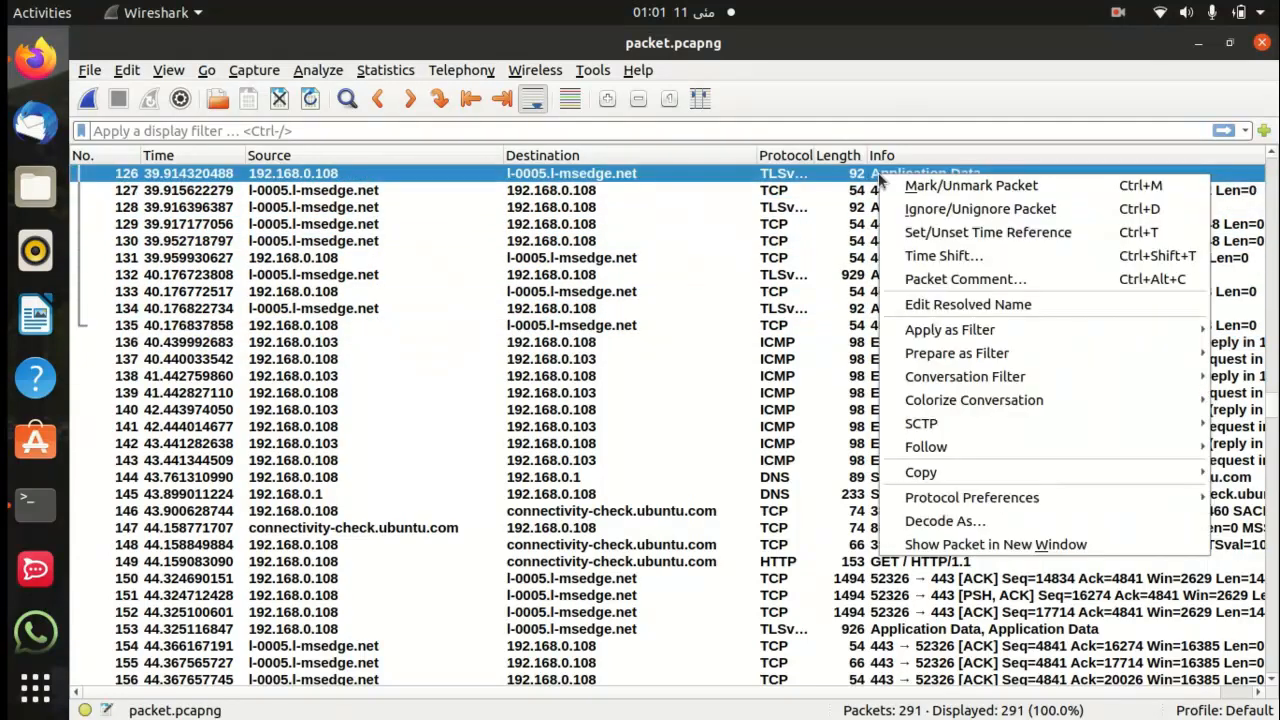
mouse_move(953, 457)
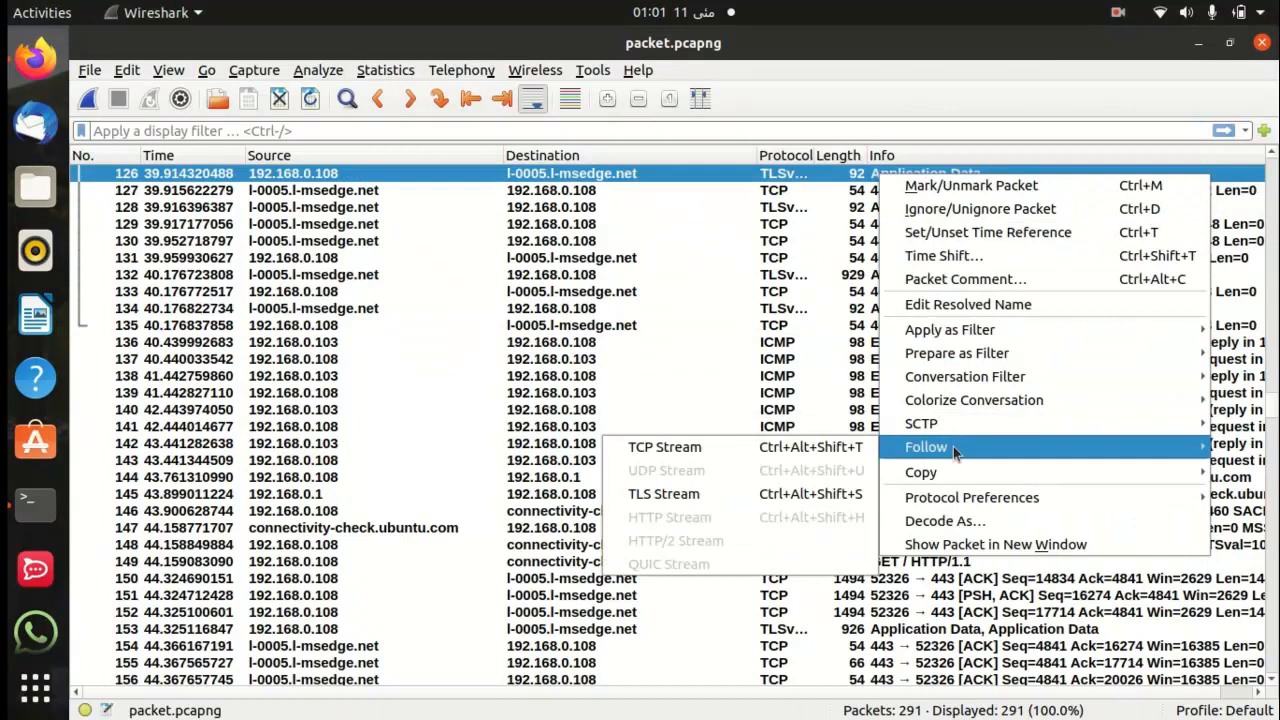
mouse_move(955, 426)
click(850, 453)
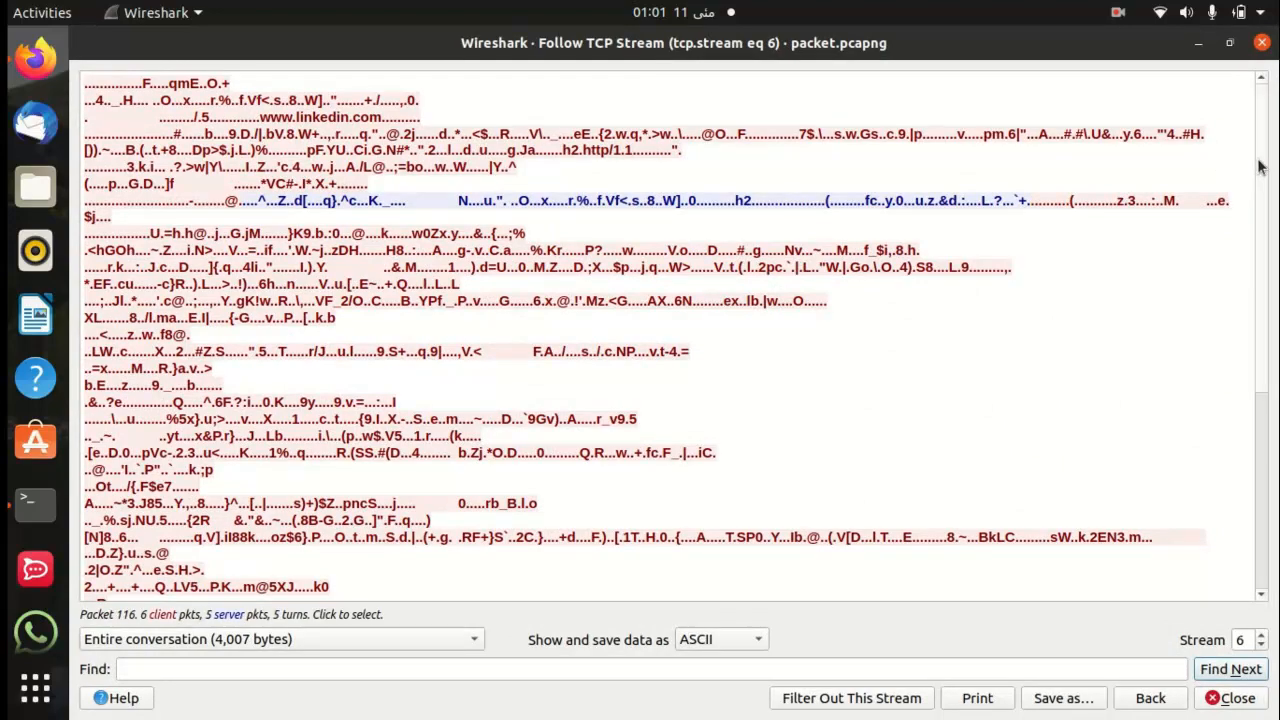
scroll(1260, 203, down, 1)
drag(1258, 197, 1274, 130)
drag(107, 100, 771, 367)
click(795, 378)
drag(262, 117, 385, 115)
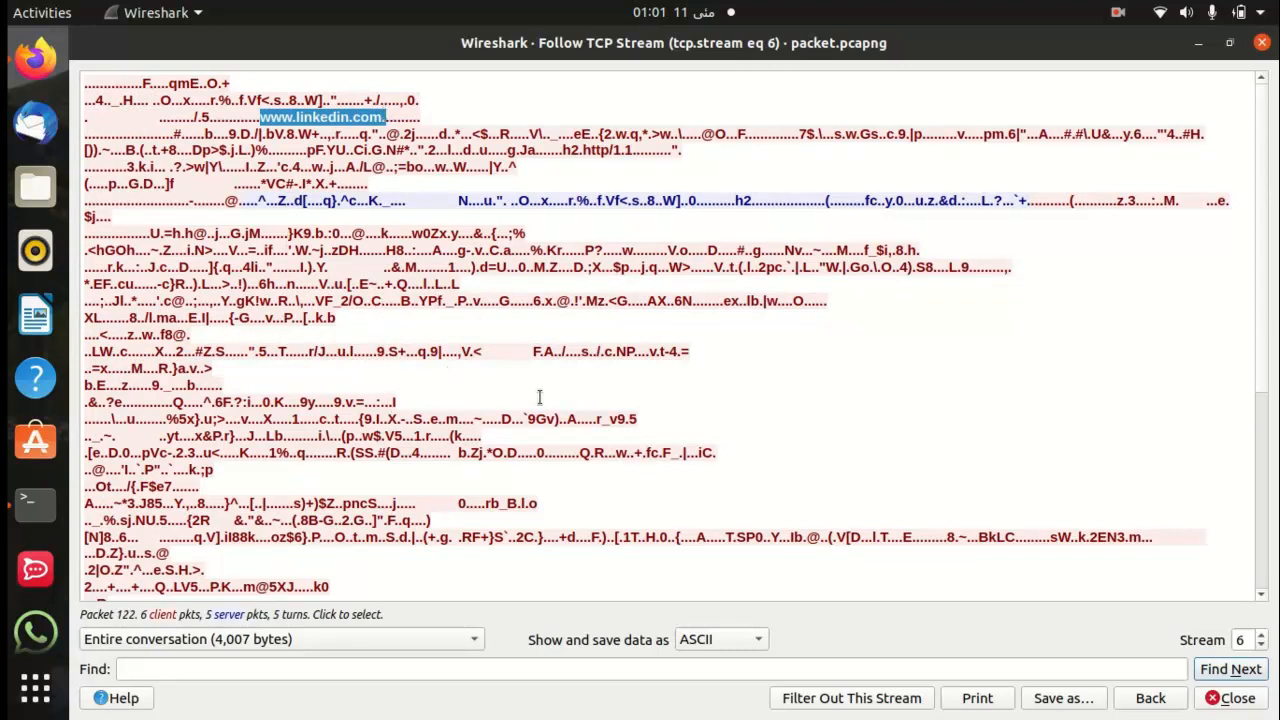
click(827, 416)
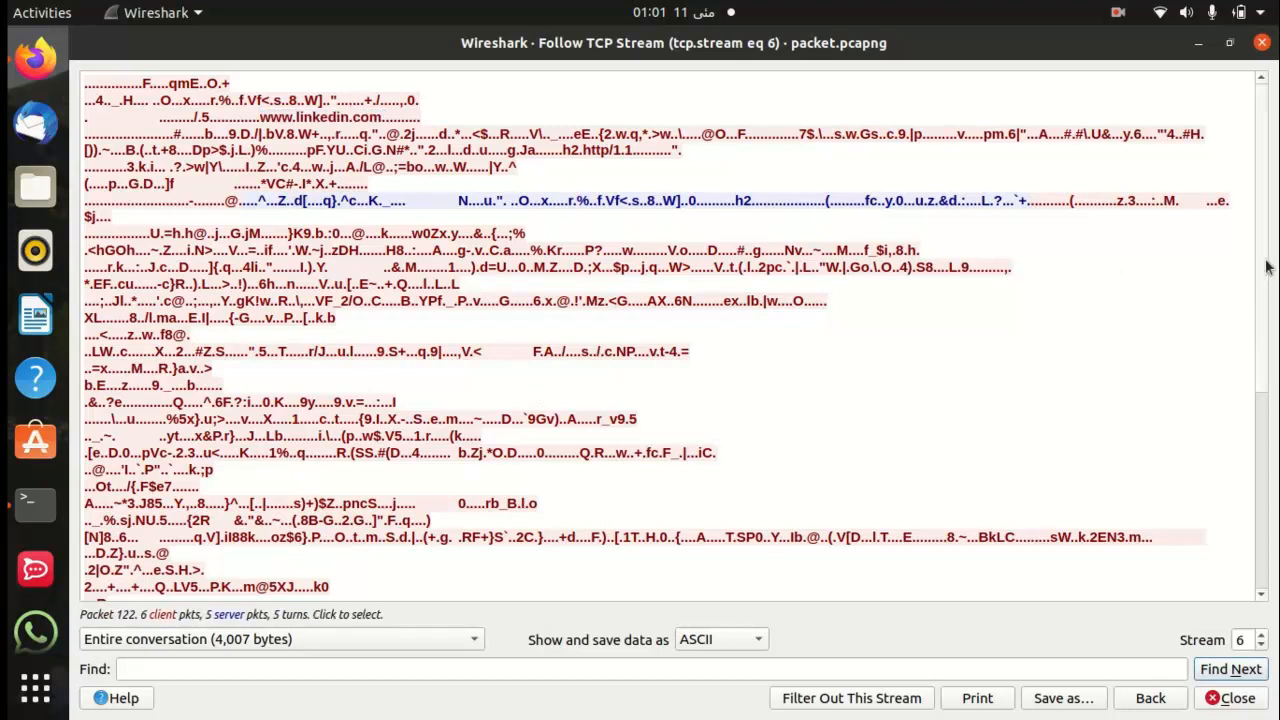
Step: Highlight the encrypted payload following the domain name and read the conversation through to the server data at its end
mouse_move(1266, 267)
mouse_down()
mouse_move(1274, 460)
mouse_move(1278, 255)
mouse_move(1277, 463)
mouse_move(1278, 258)
mouse_up()
drag(138, 134, 396, 561)
click(1034, 351)
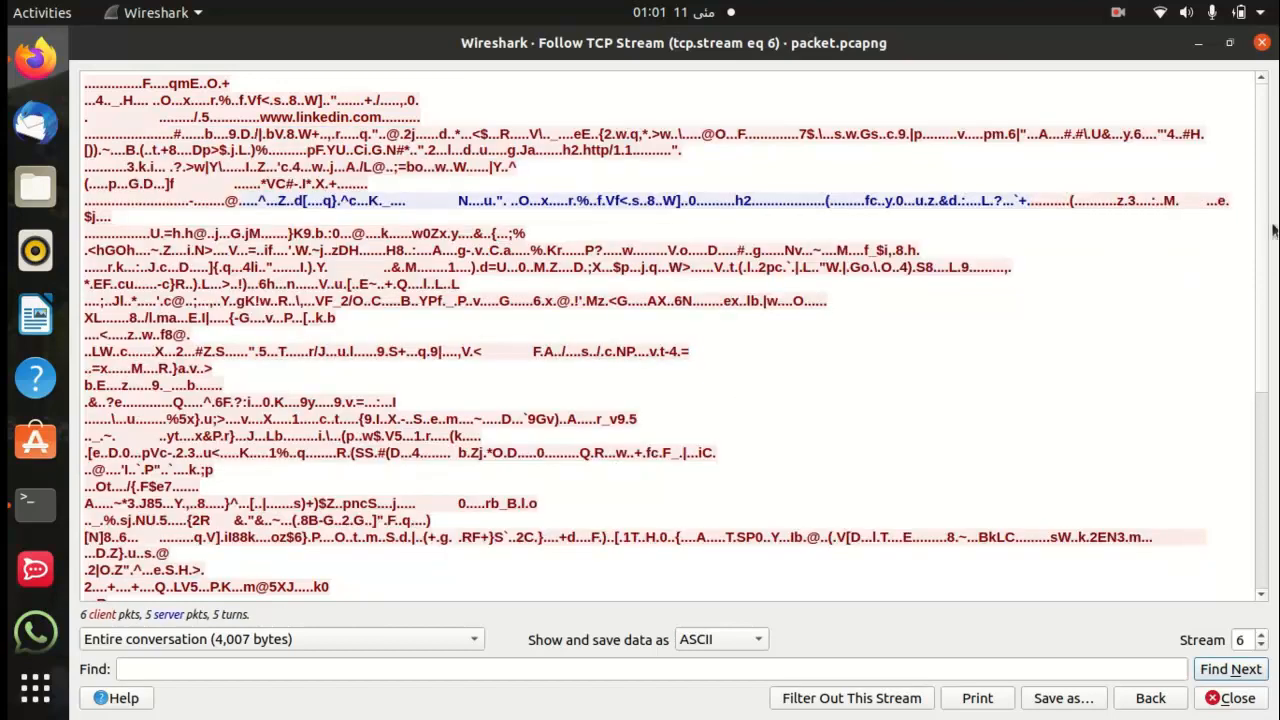
scroll(1265, 222, down, 6)
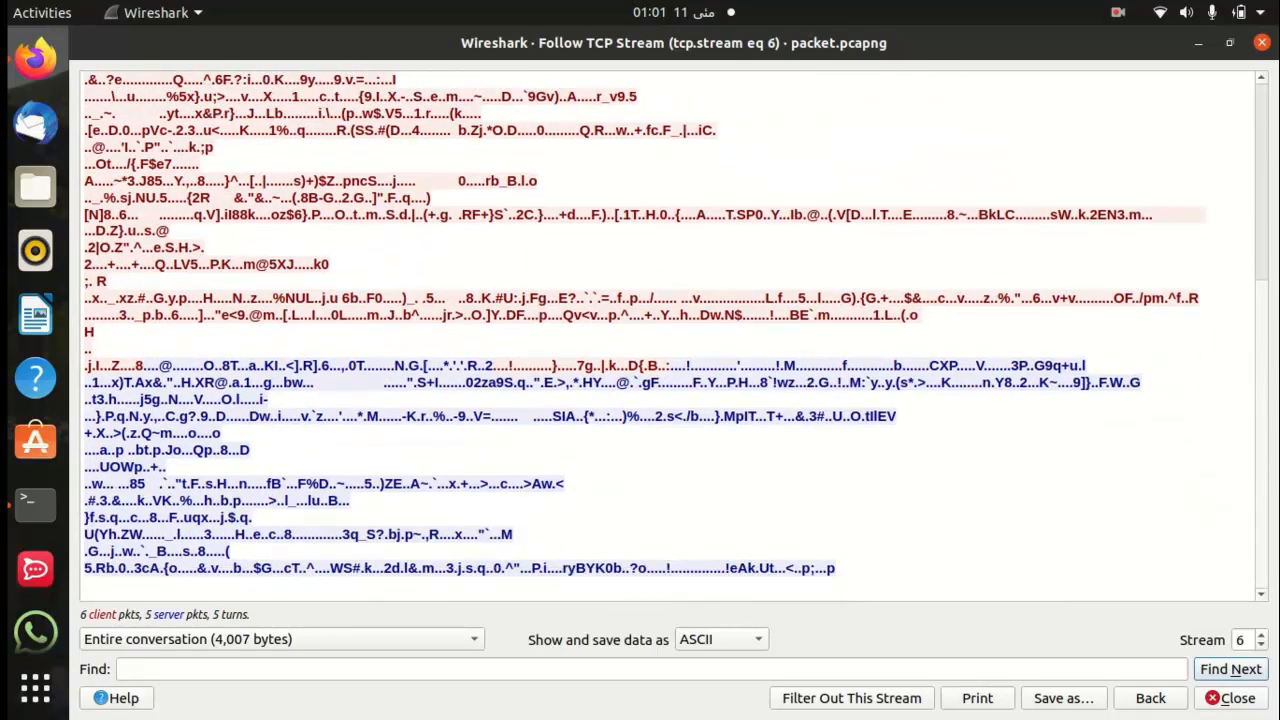
scroll(1265, 400, up, 7)
scroll(1265, 400, down, 7)
scroll(1250, 212, up, 6)
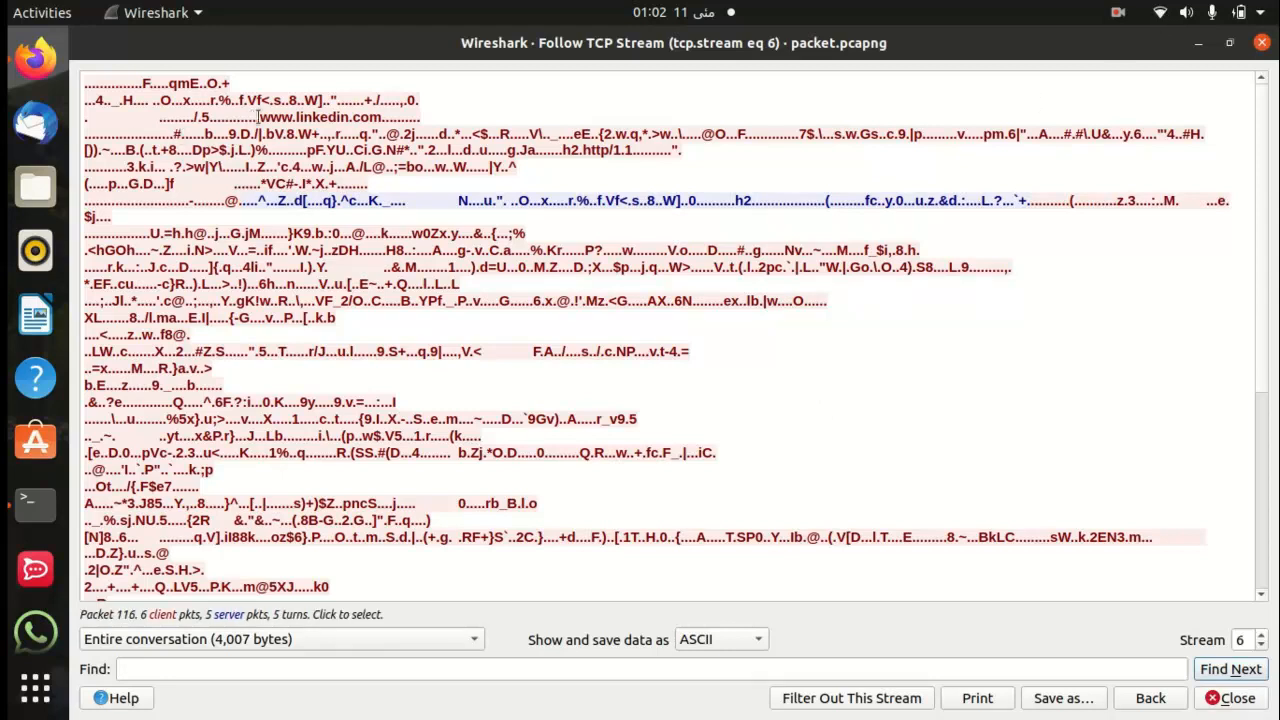
drag(262, 117, 384, 117)
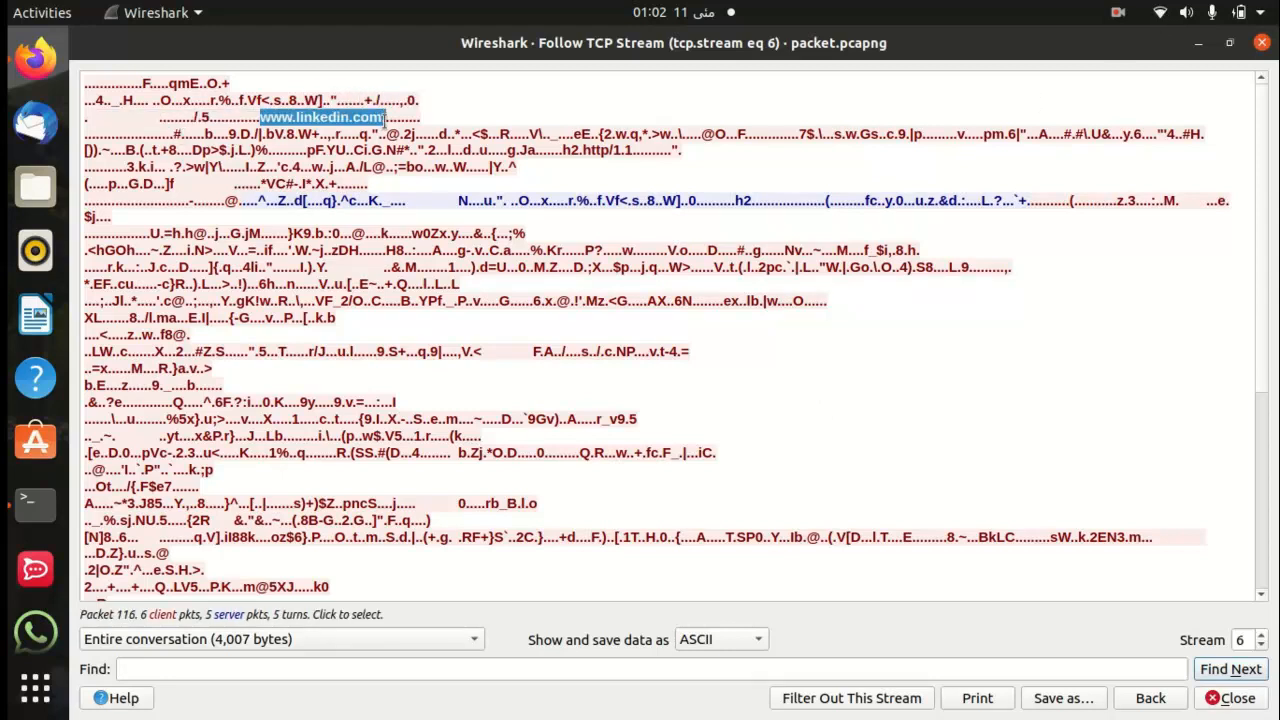
click(384, 117)
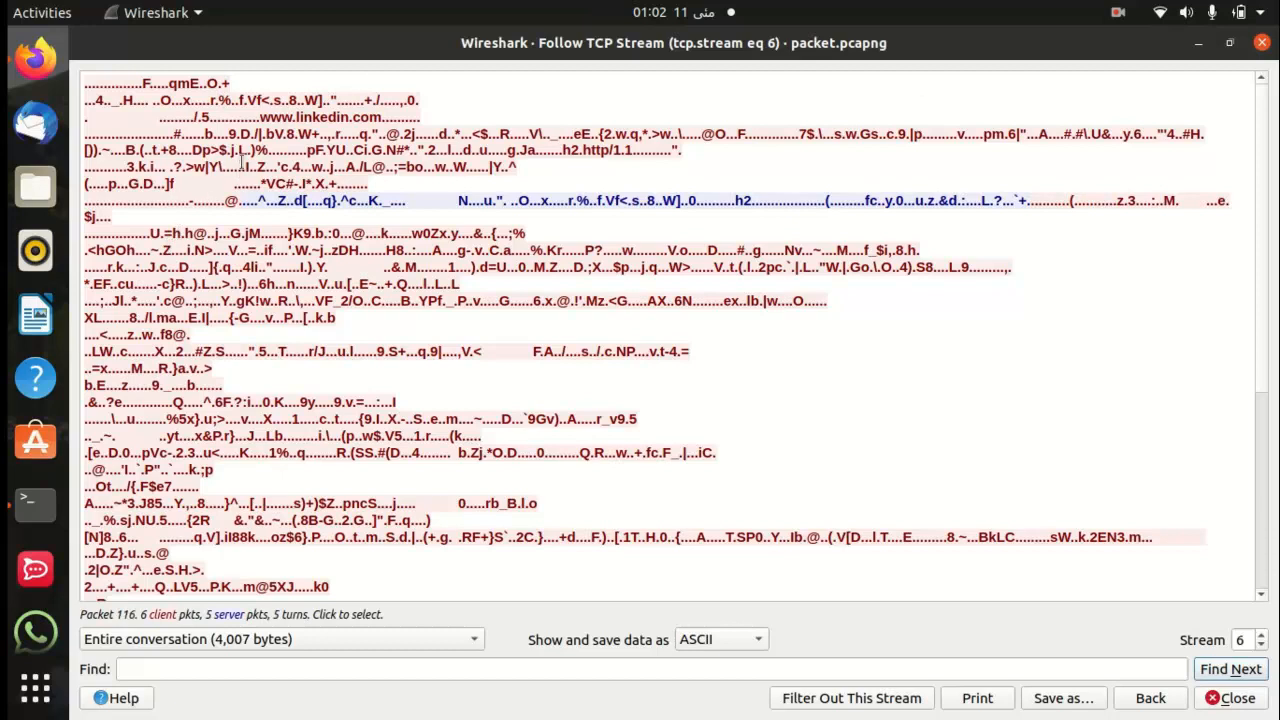
drag(261, 117, 385, 117)
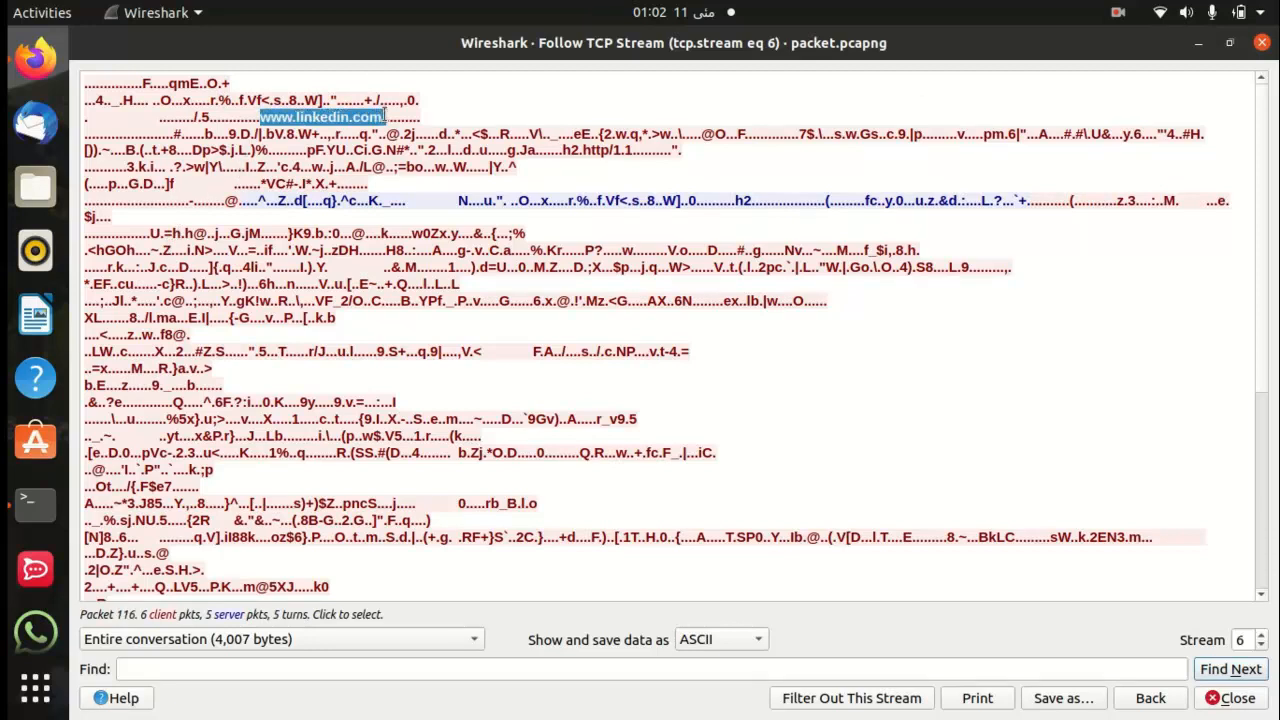
drag(256, 117, 352, 117)
click(595, 283)
scroll(595, 283, down, 5)
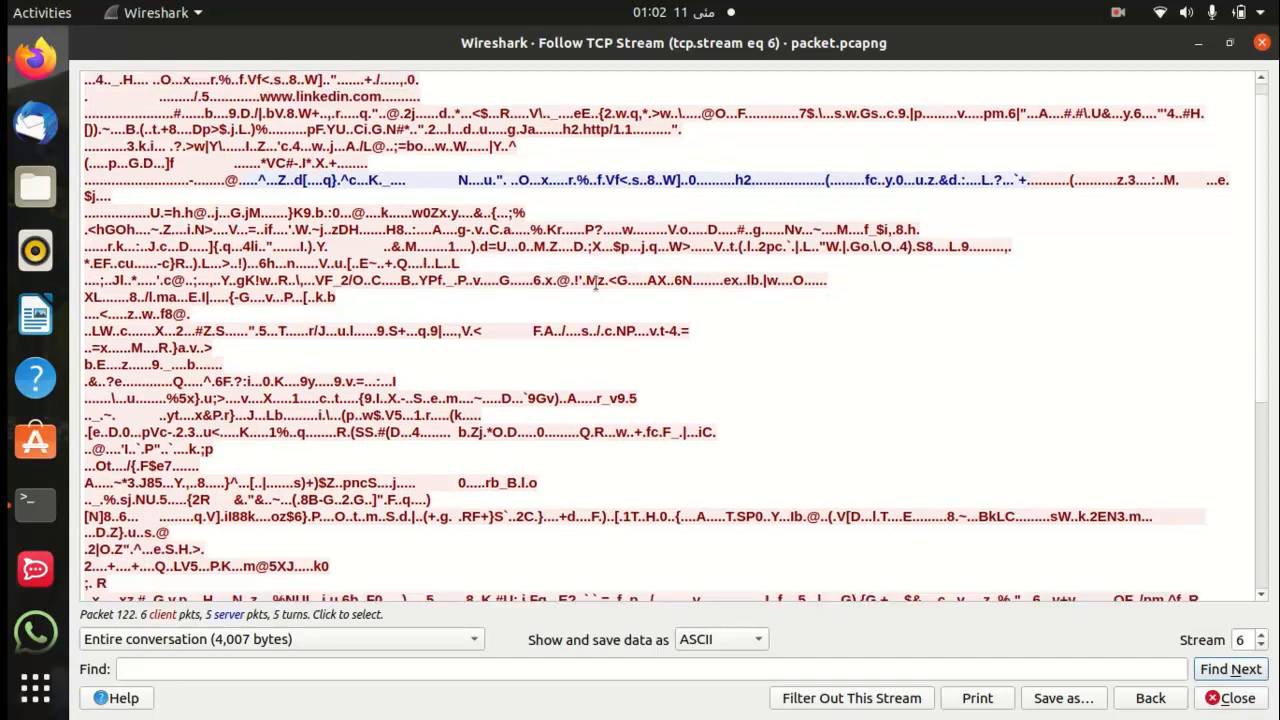
scroll(595, 283, up, 5)
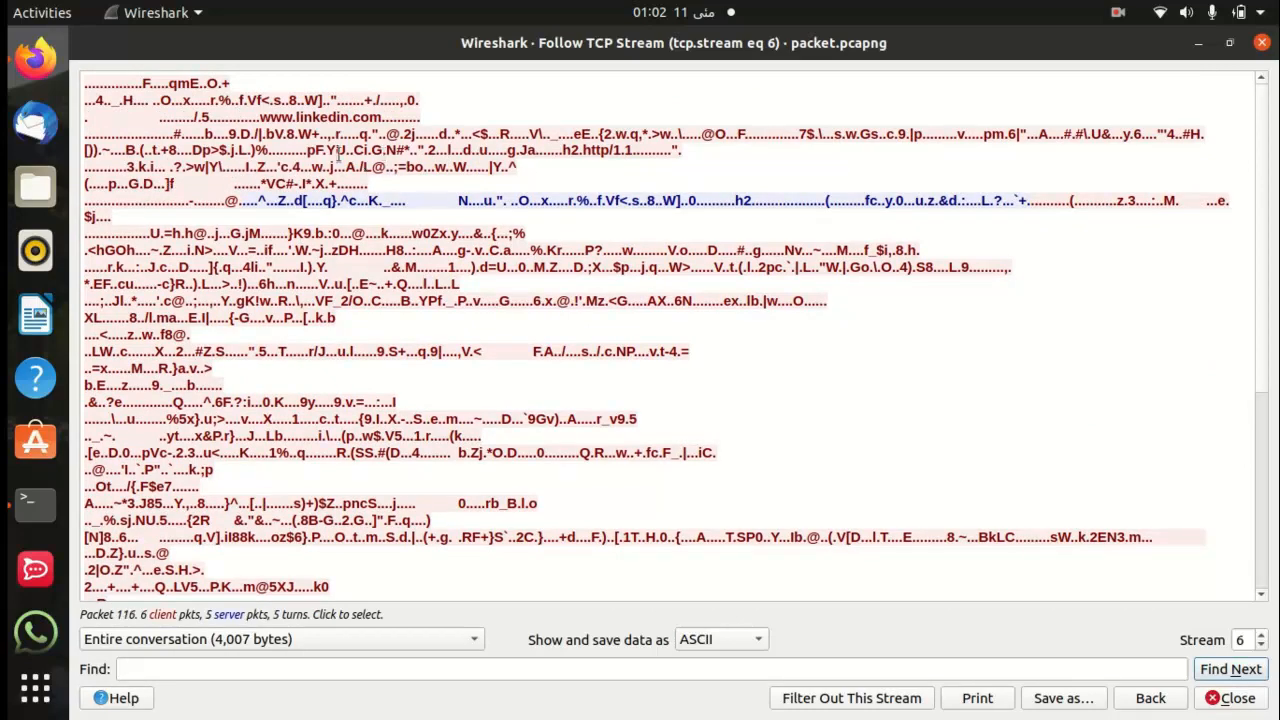
Step: Examine the whole encrypted conversation, from the client payload near the start to the final block of server data
drag(185, 166, 538, 418)
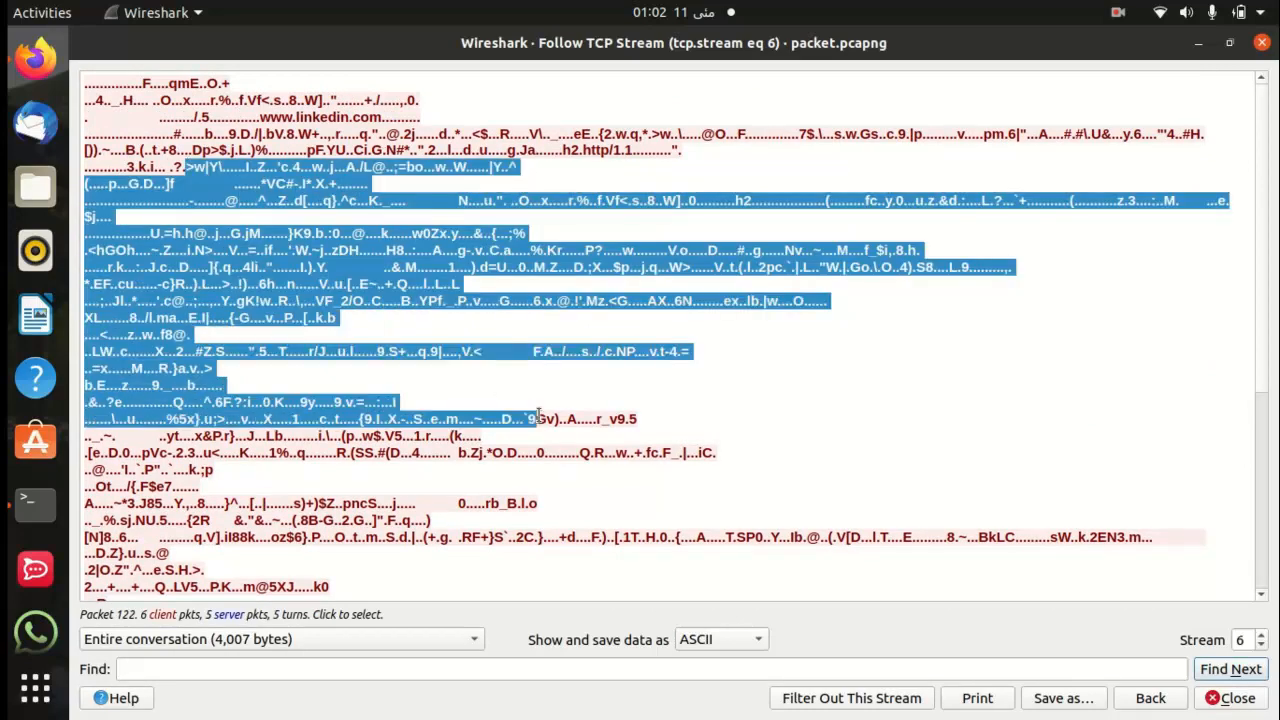
click(897, 404)
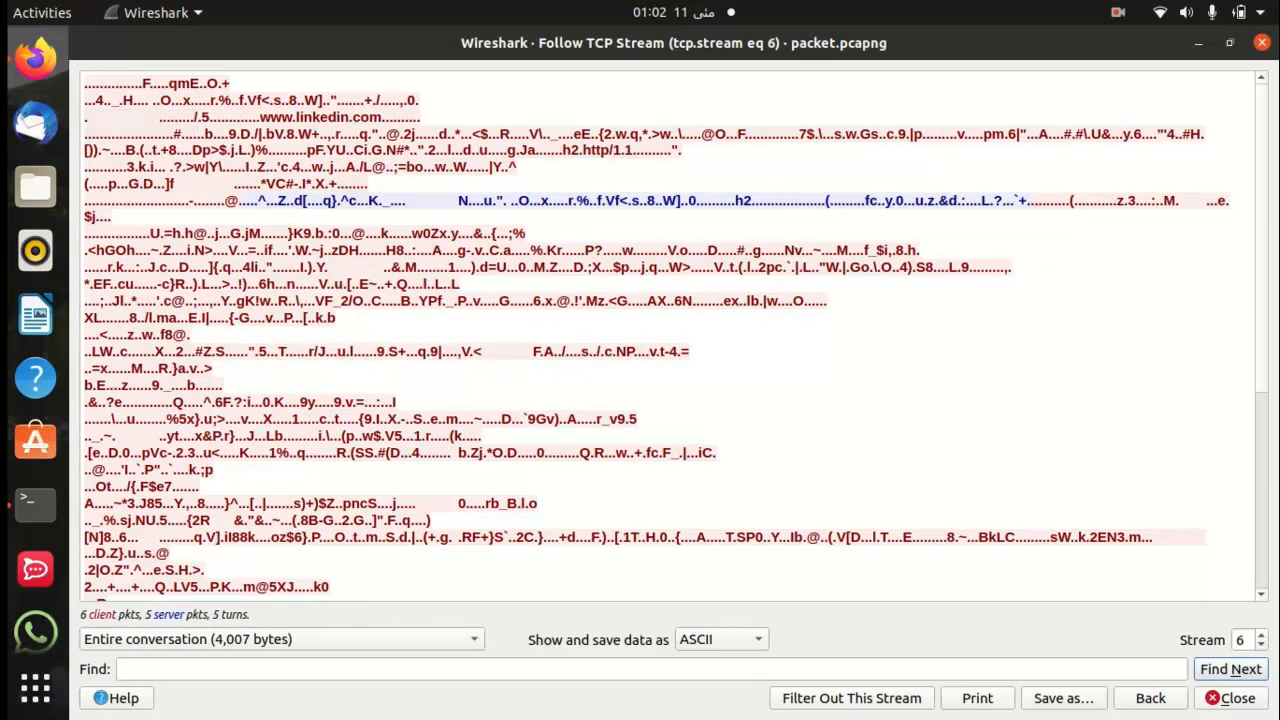
scroll(900, 250, down, 6)
scroll(472, 267, up, 6)
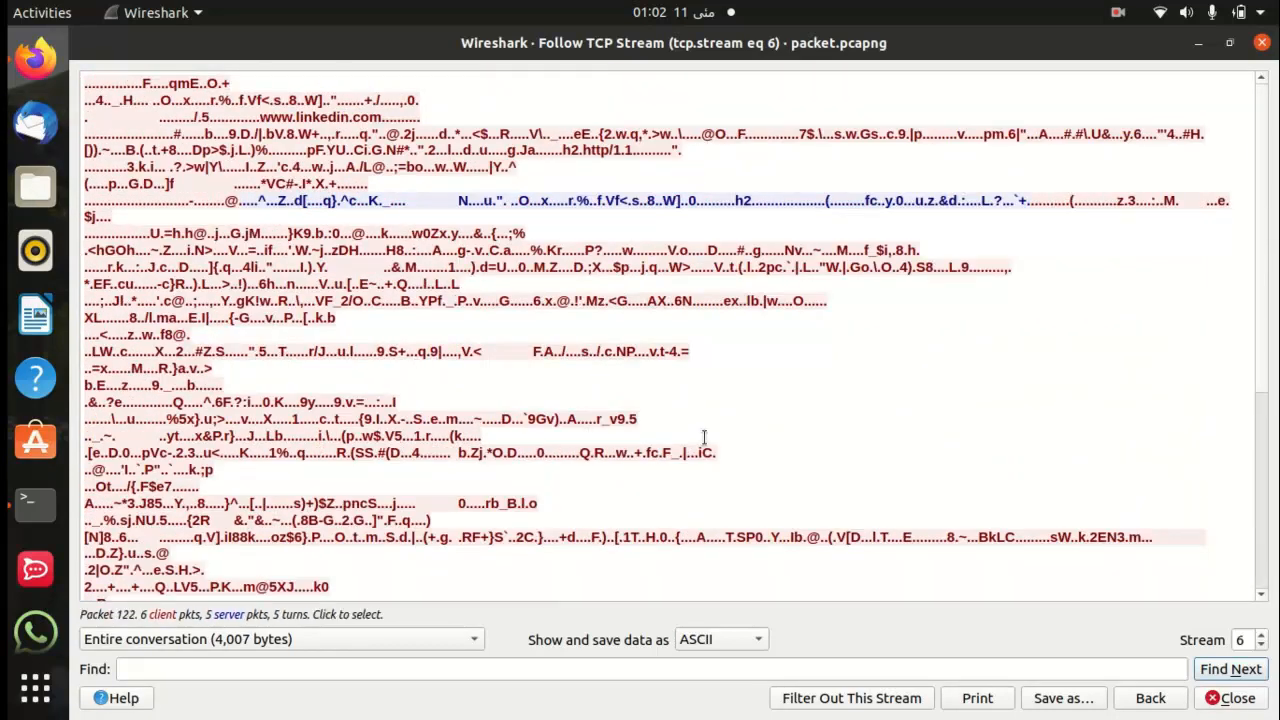
scroll(704, 437, down, 3)
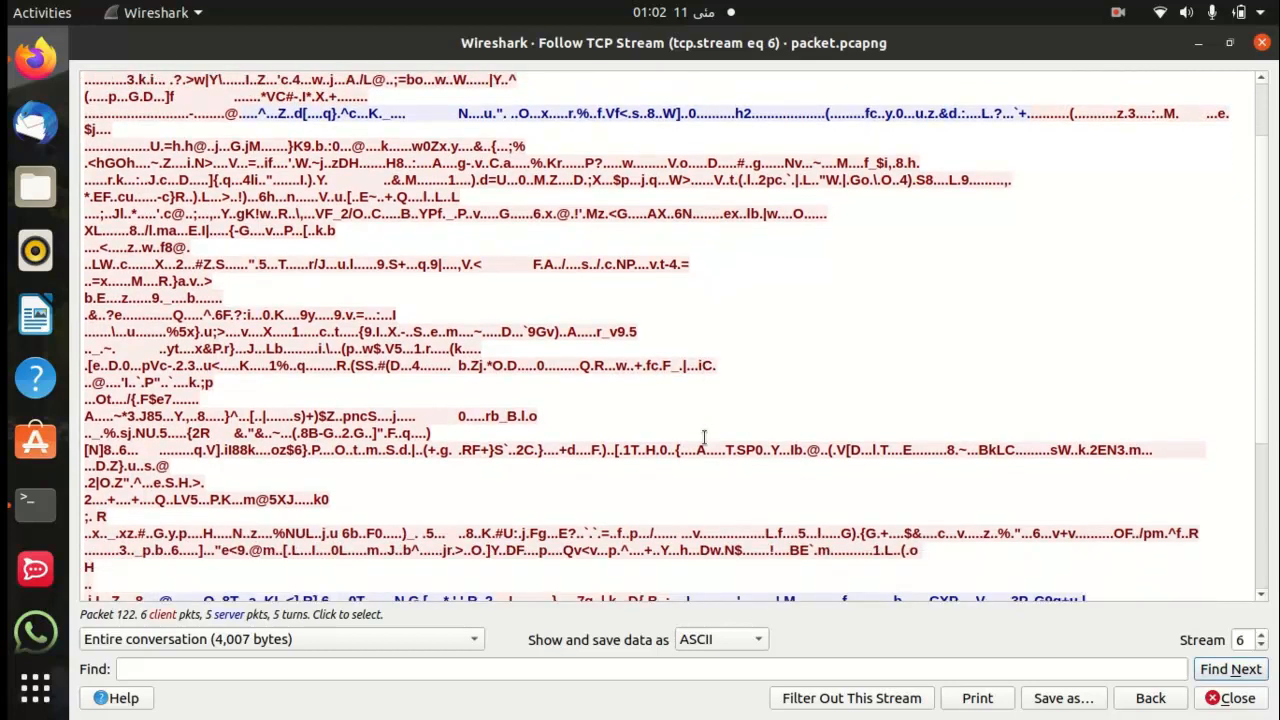
scroll(704, 437, down, 2)
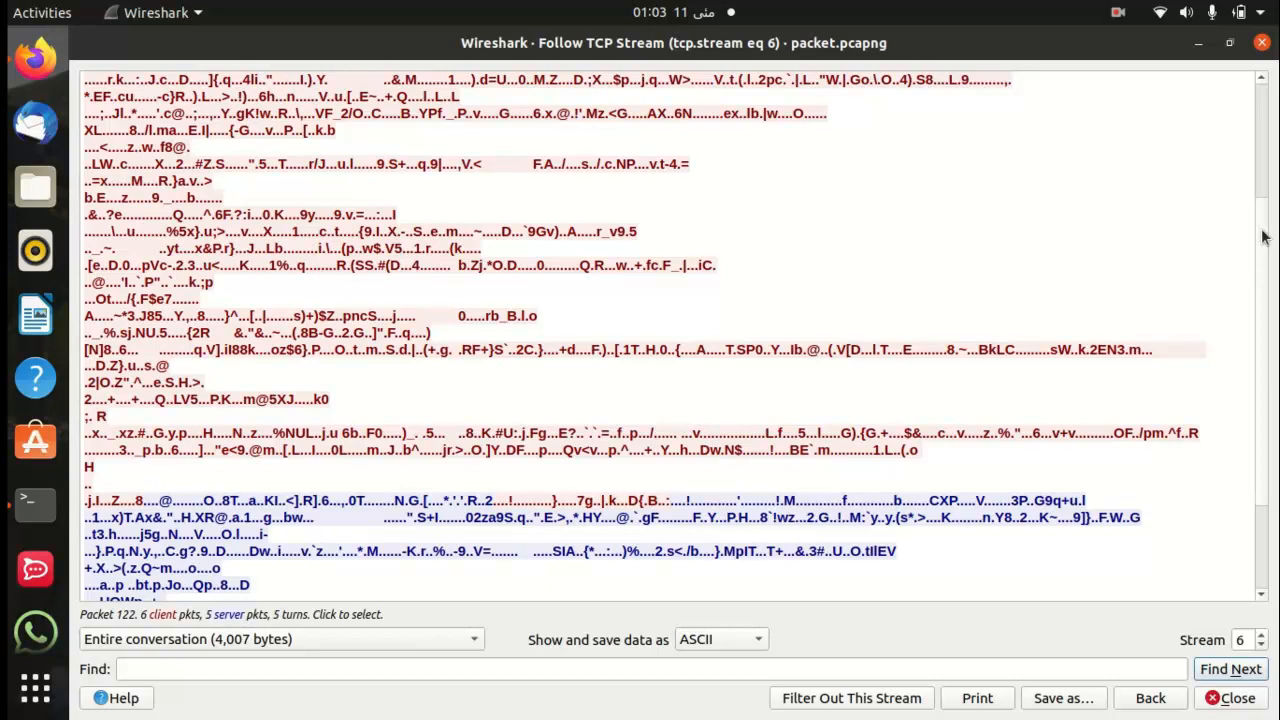
drag(1262, 231, 1268, 411)
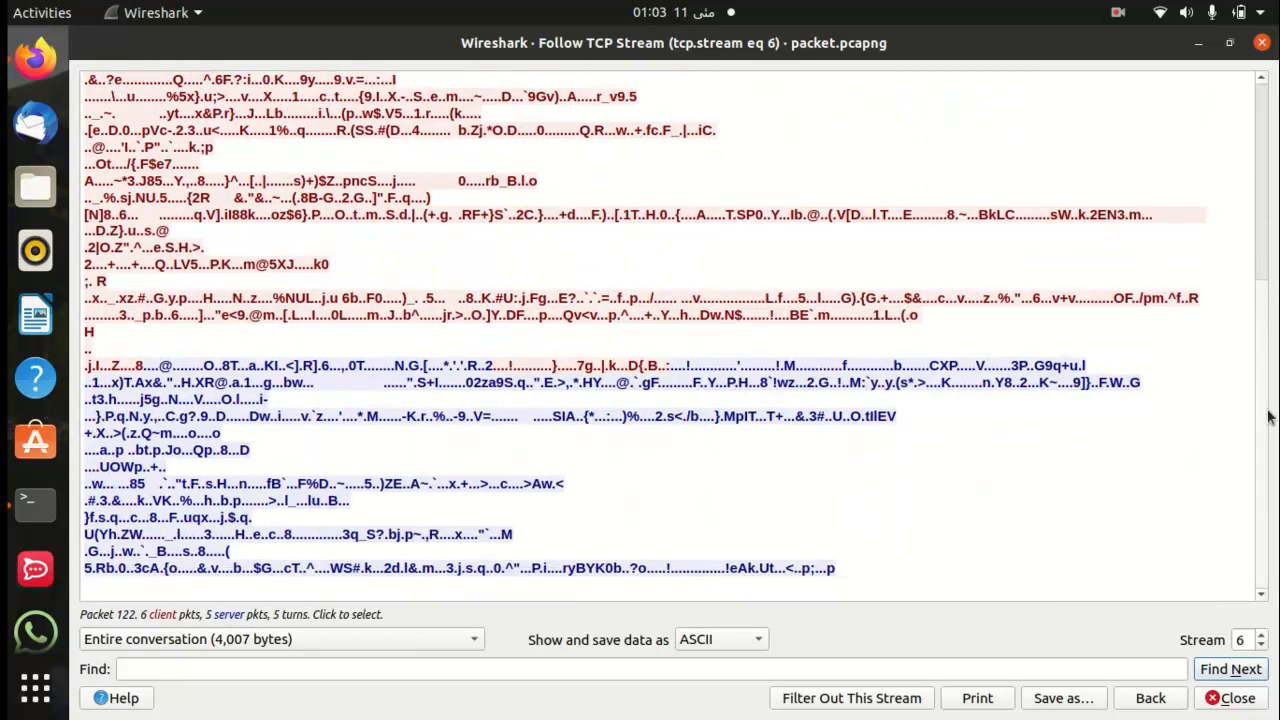
drag(1257, 288, 1257, 150)
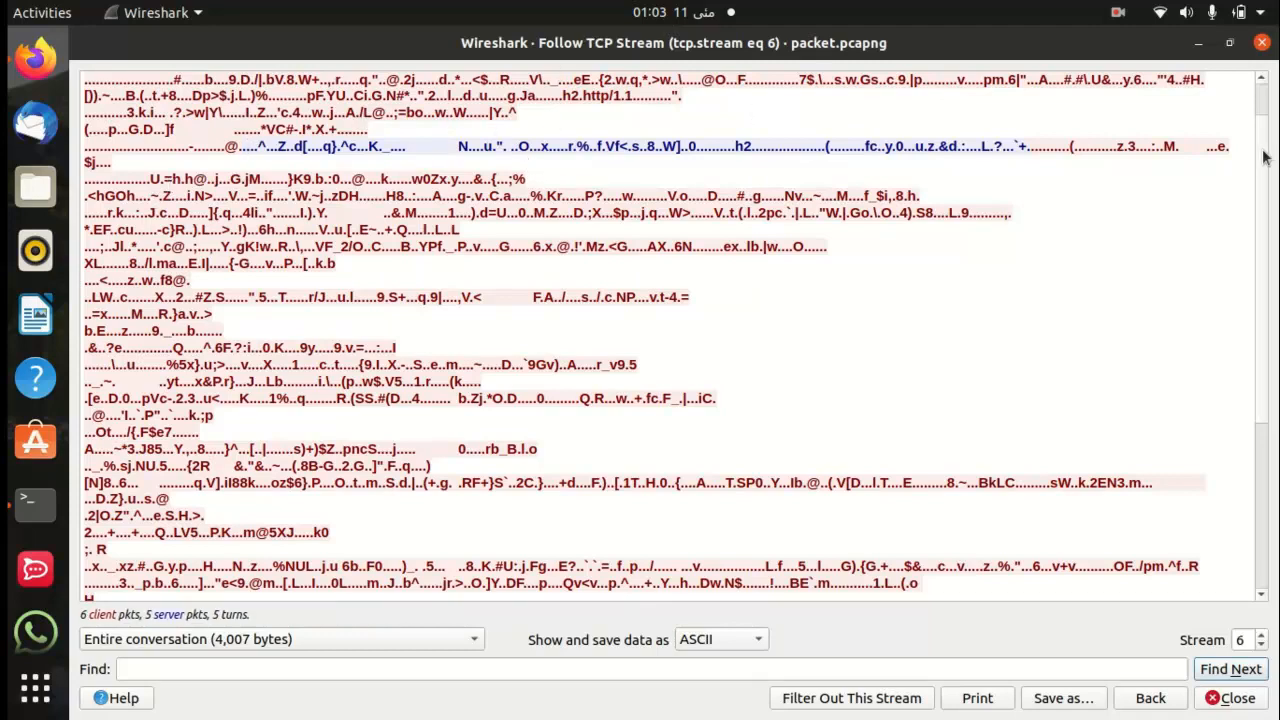
drag(1263, 154, 1268, 110)
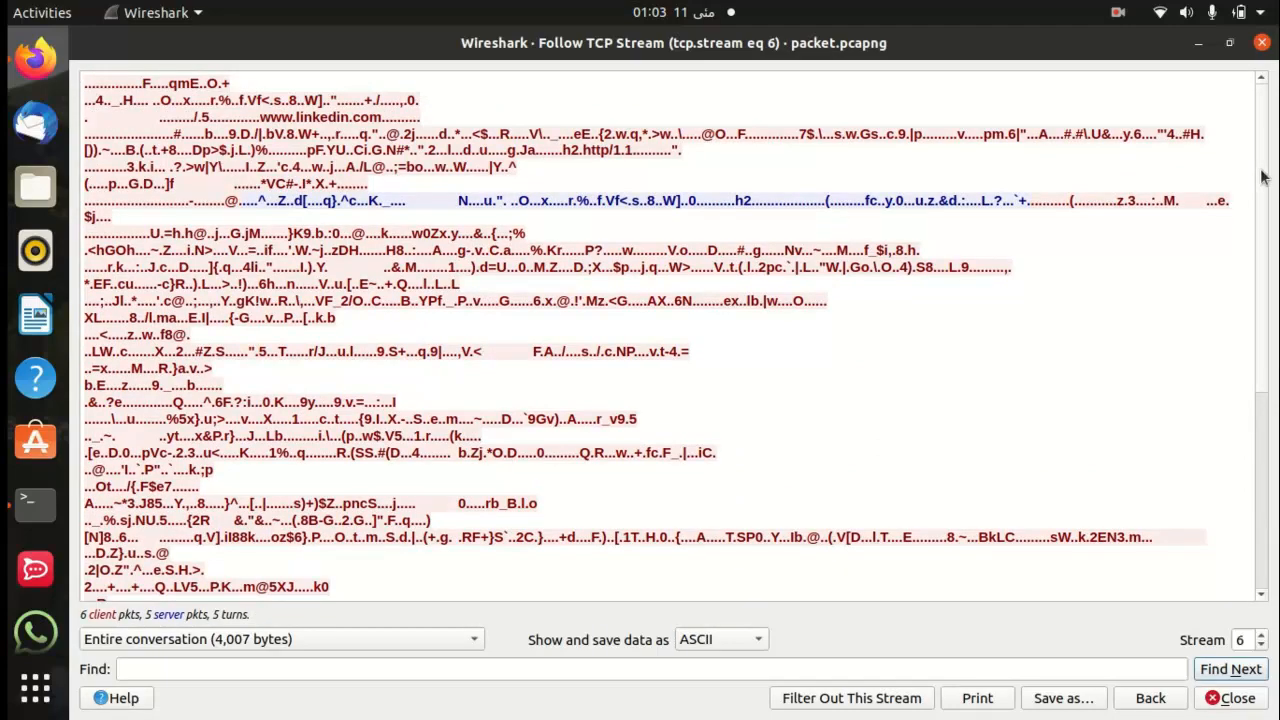
drag(1262, 177, 1270, 458)
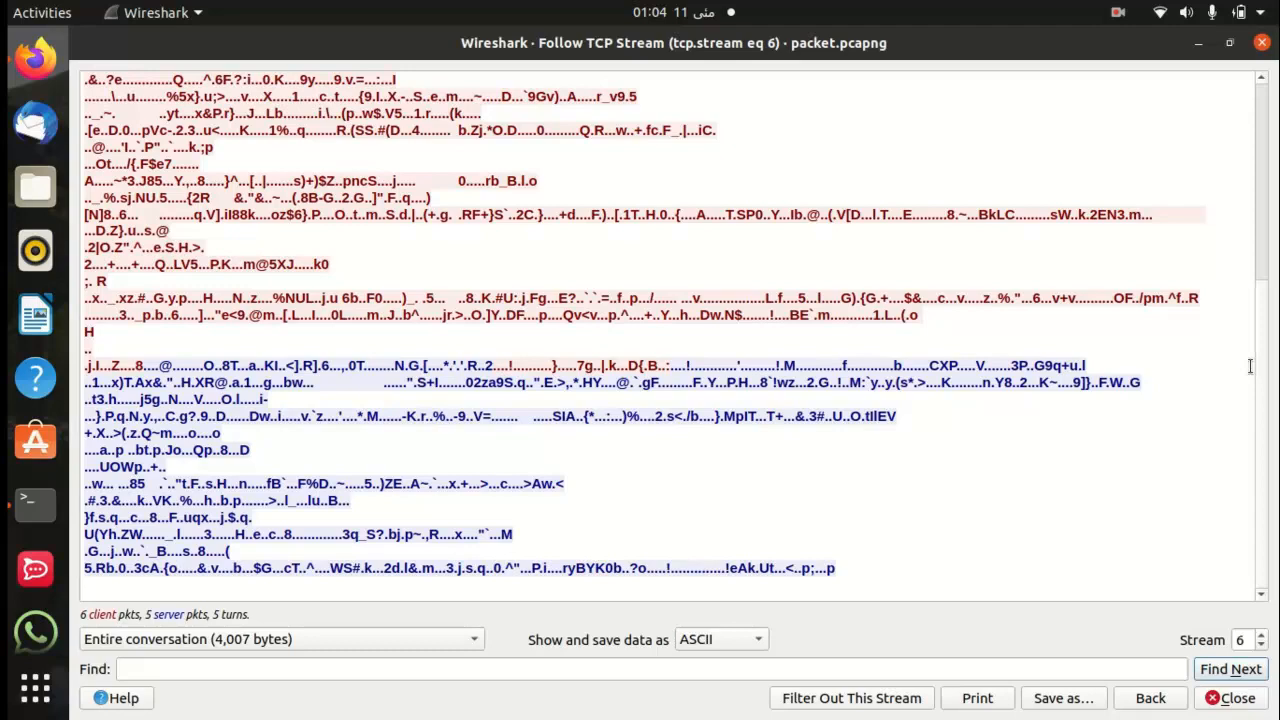
Step: Highlight successive blocks of client and server payload to inspect the encrypted data, and return to the stream's start
scroll(1249, 300, up, 5)
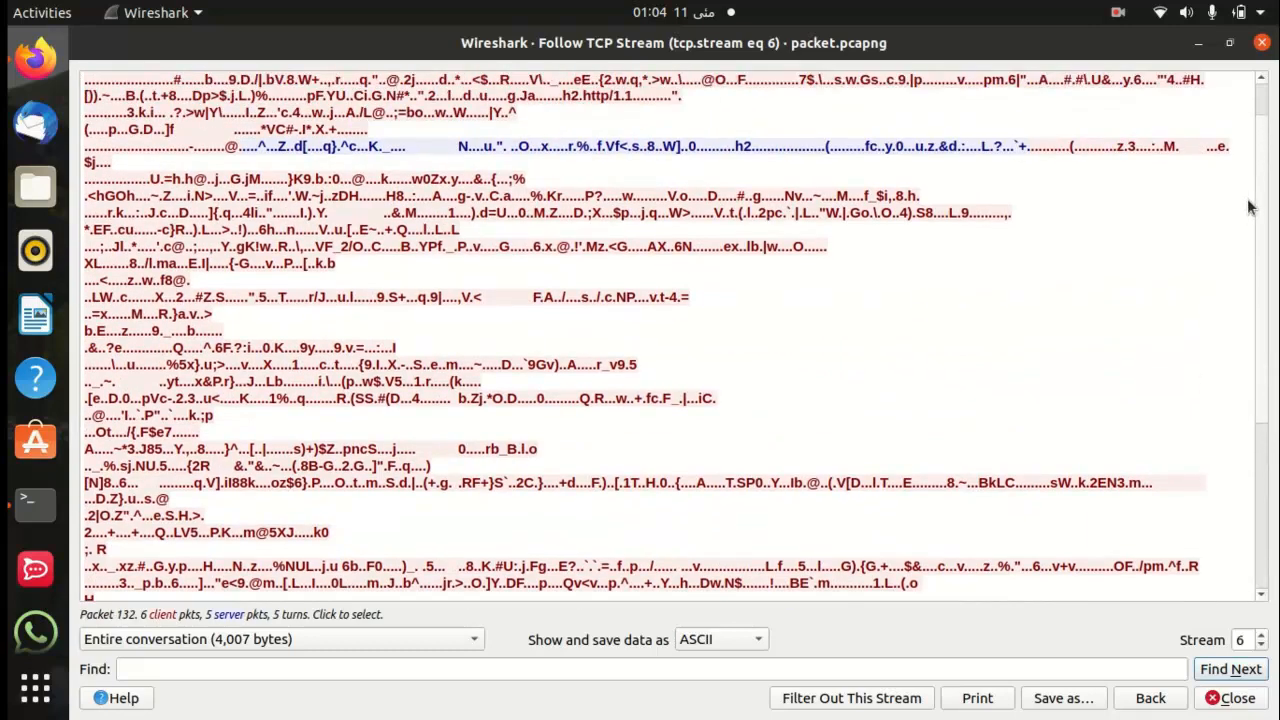
scroll(1247, 260, down, 3)
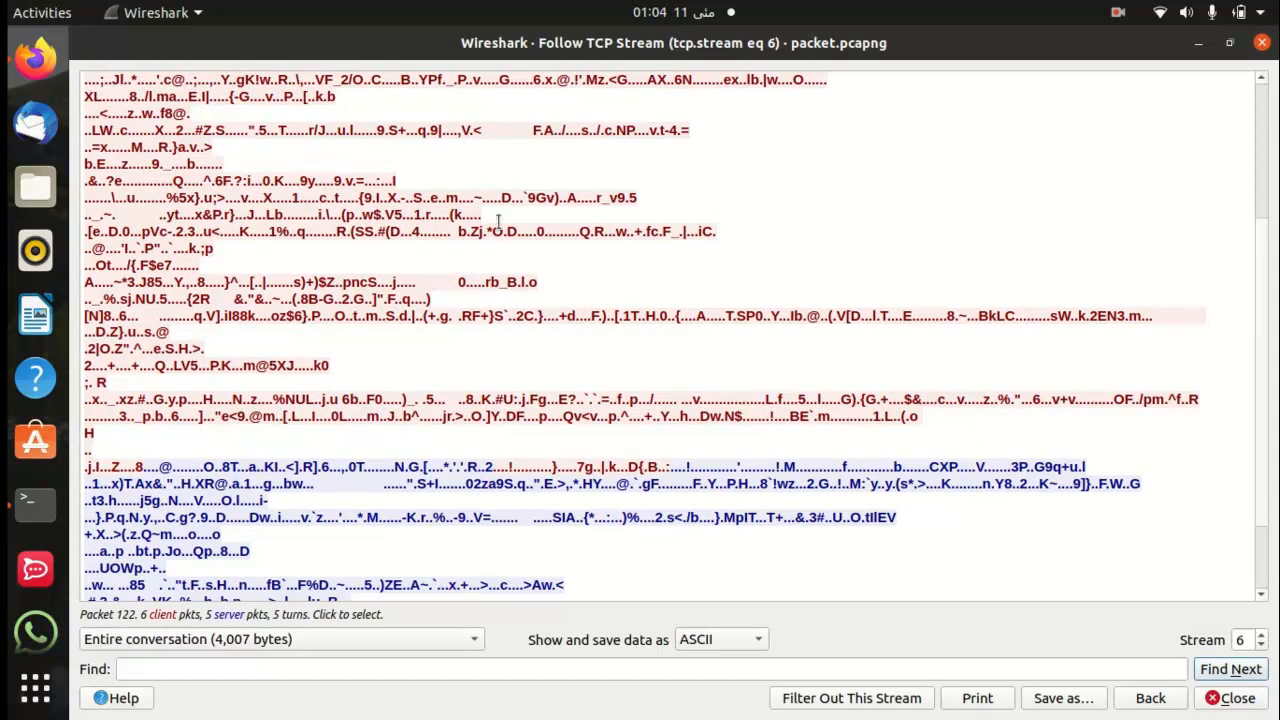
drag(491, 186, 633, 270)
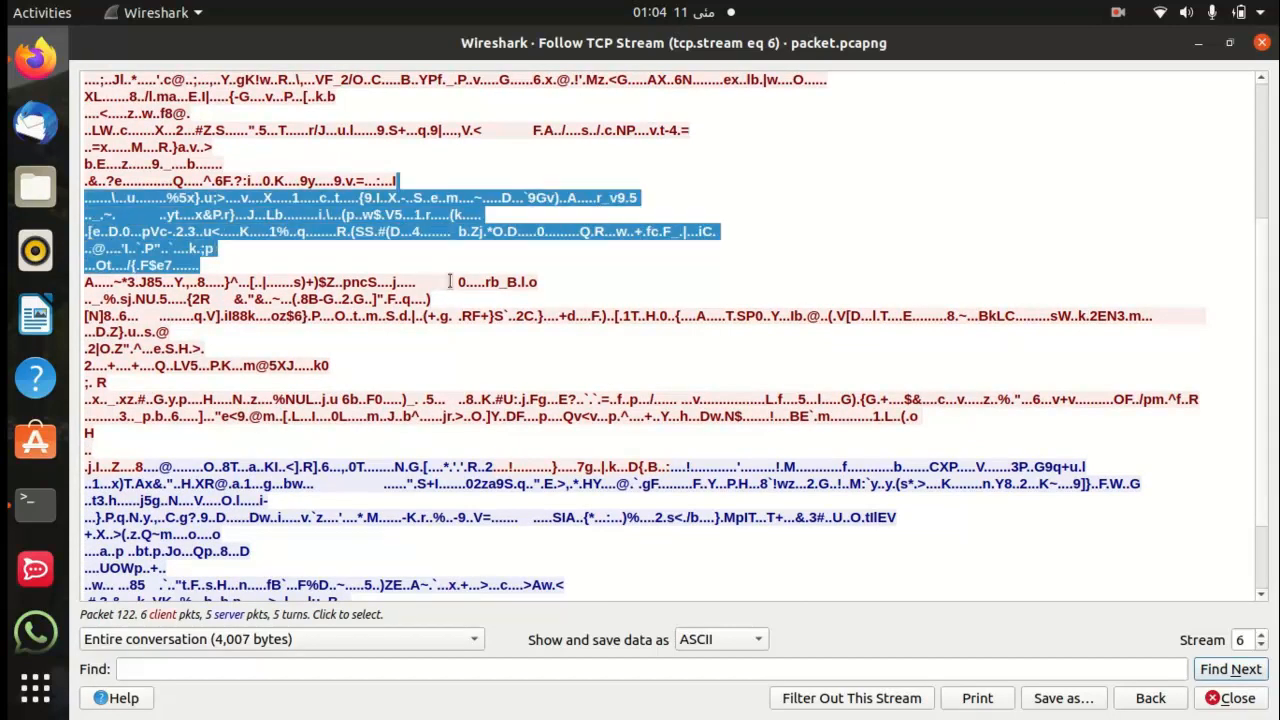
drag(458, 282, 674, 345)
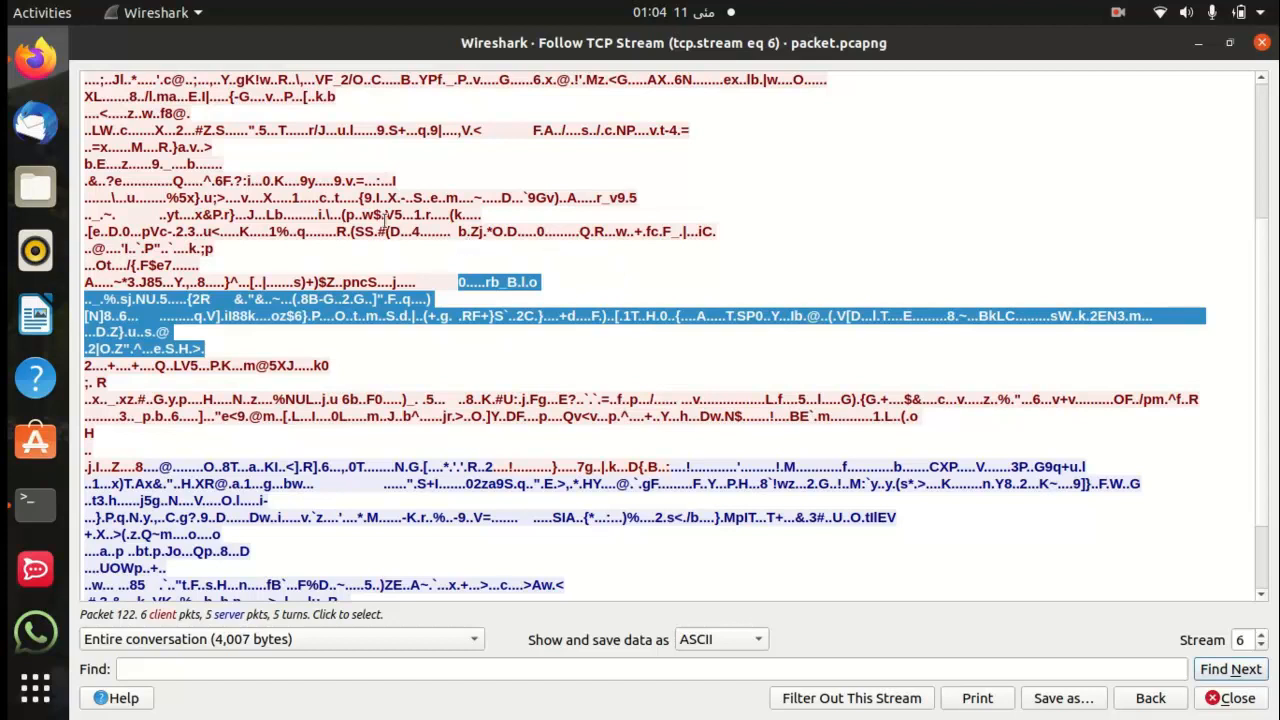
drag(297, 163, 510, 325)
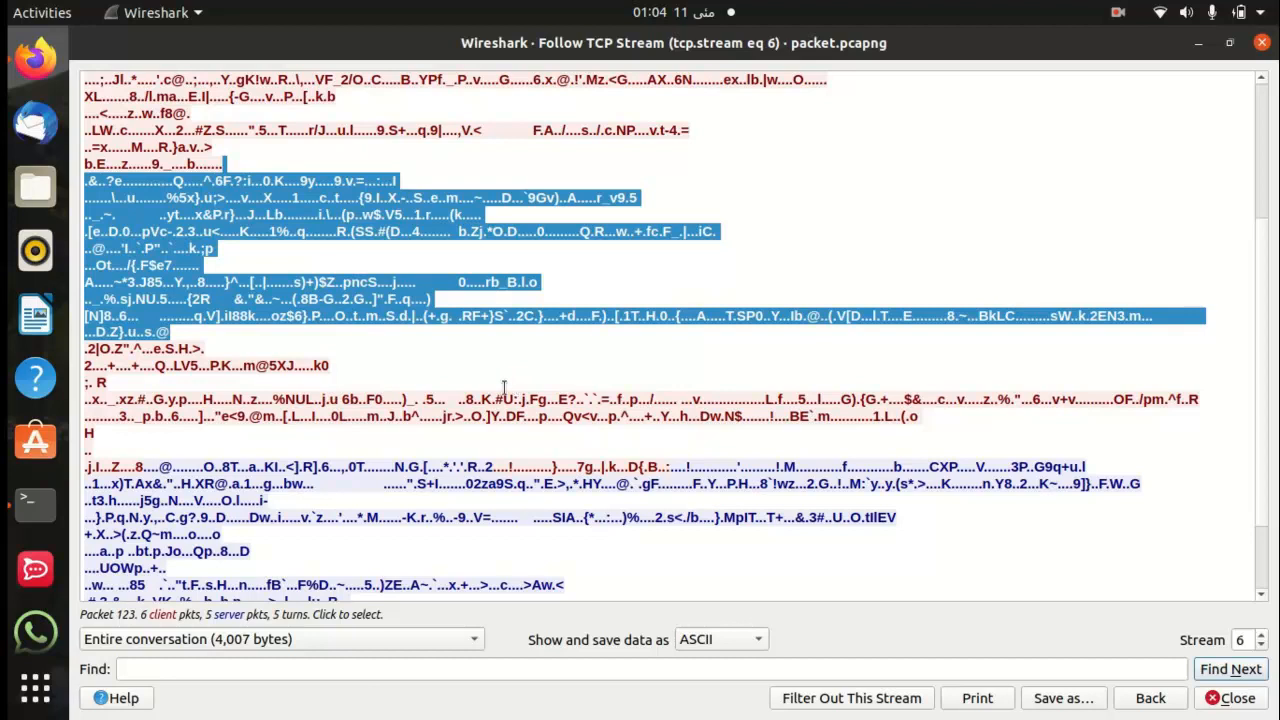
drag(486, 416, 666, 569)
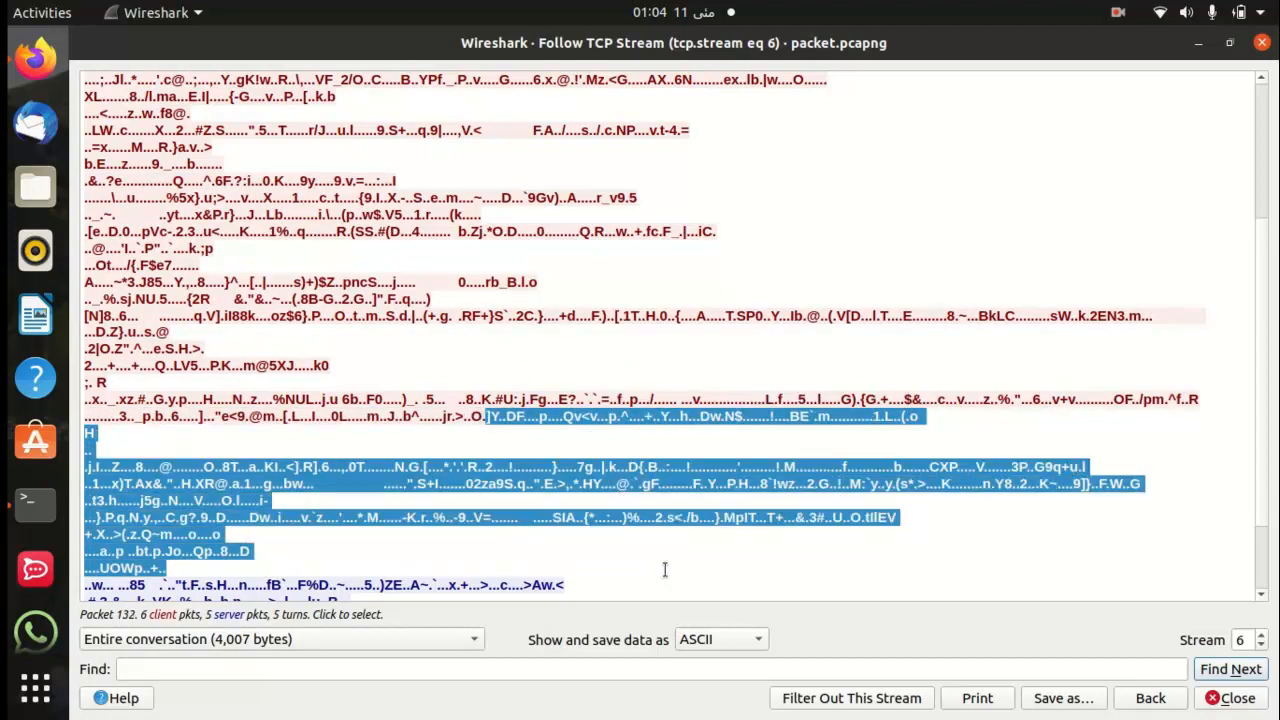
scroll(1270, 277, down, 1)
scroll(1270, 277, down, 1)
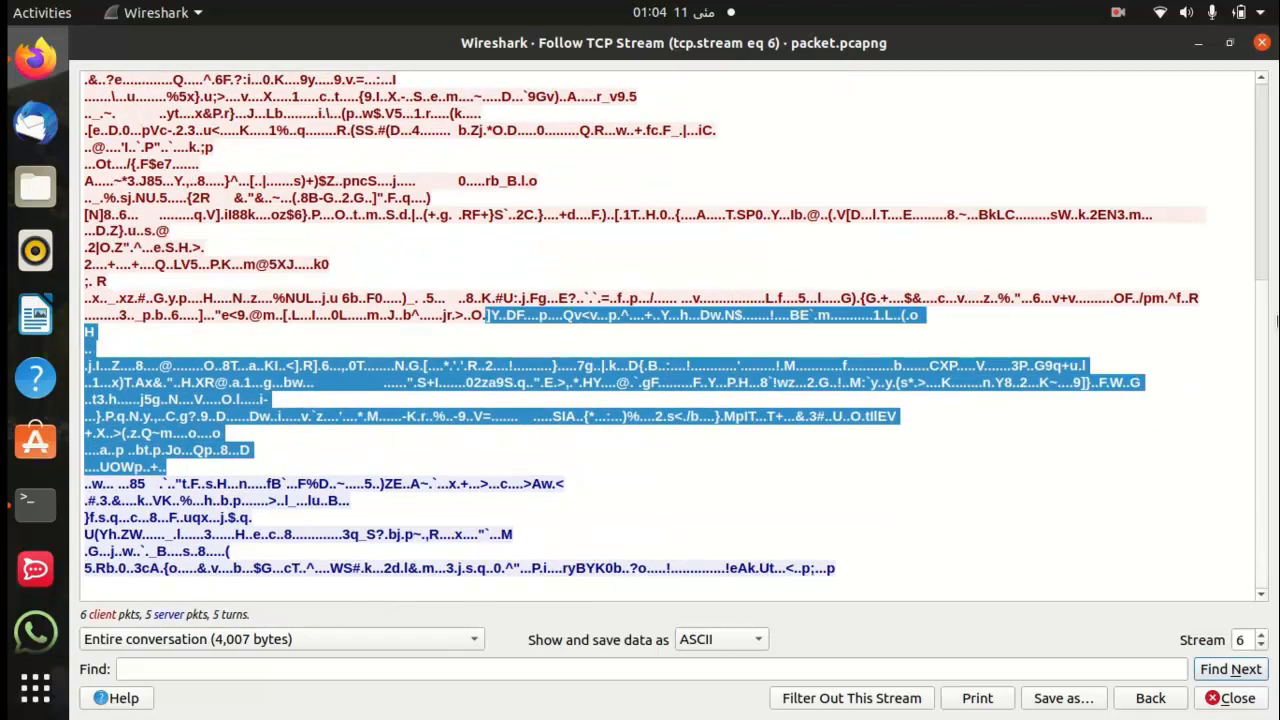
scroll(1270, 277, up, 5)
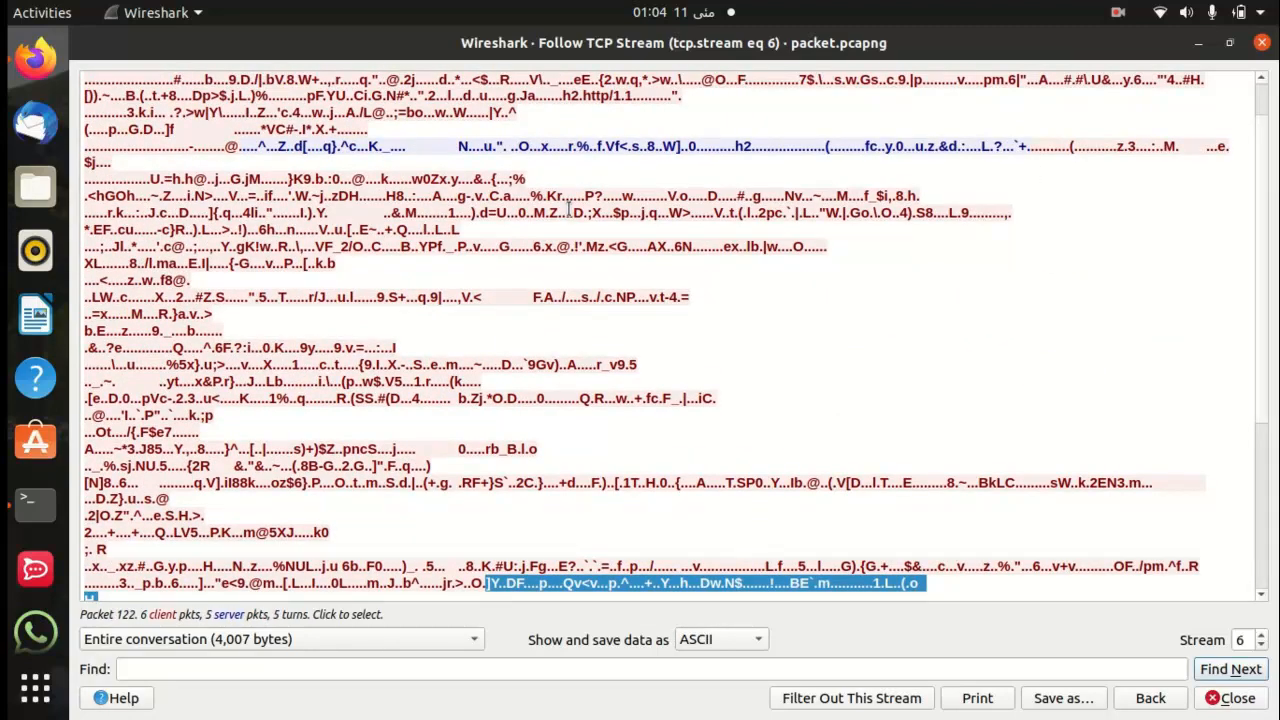
drag(570, 210, 811, 386)
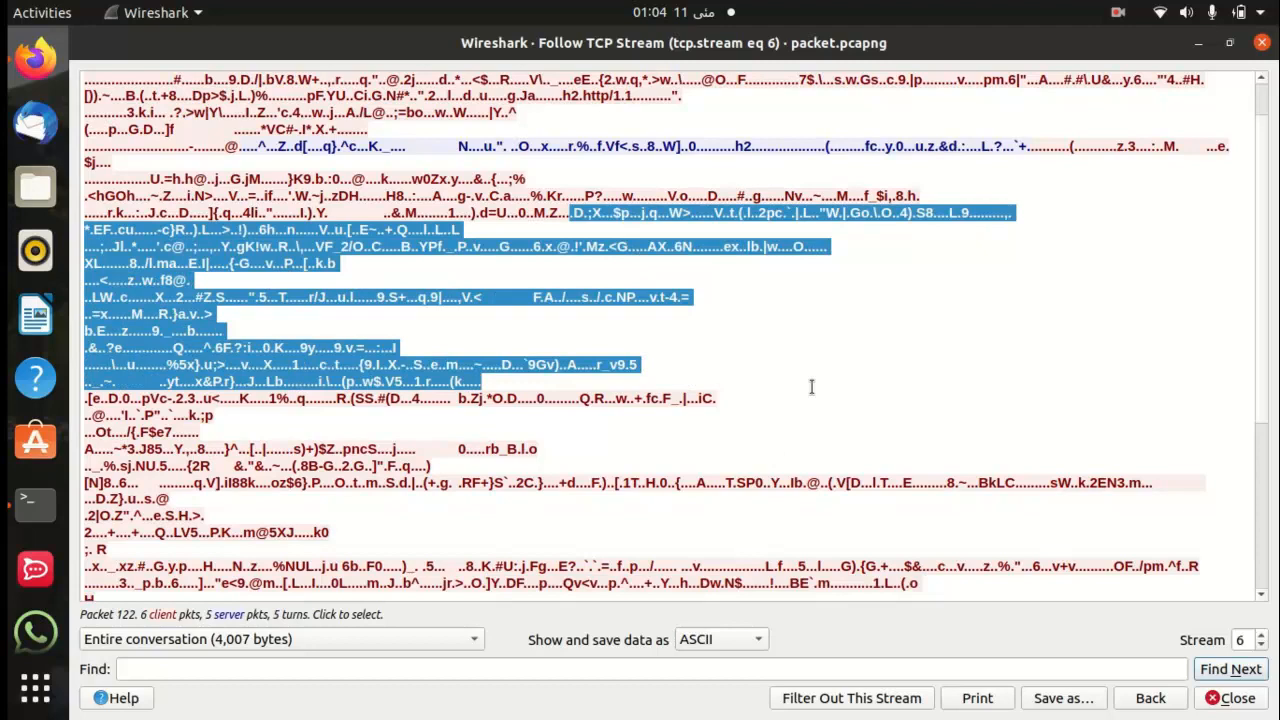
click(661, 309)
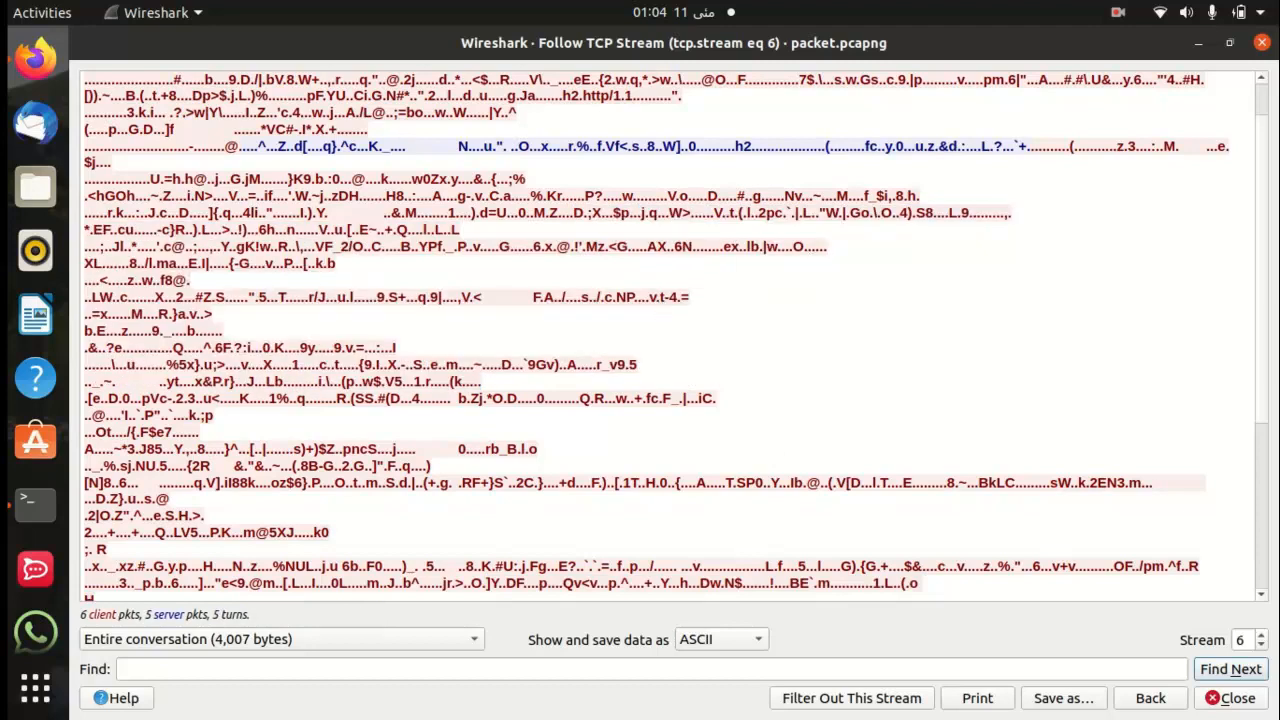
drag(1263, 268, 1264, 242)
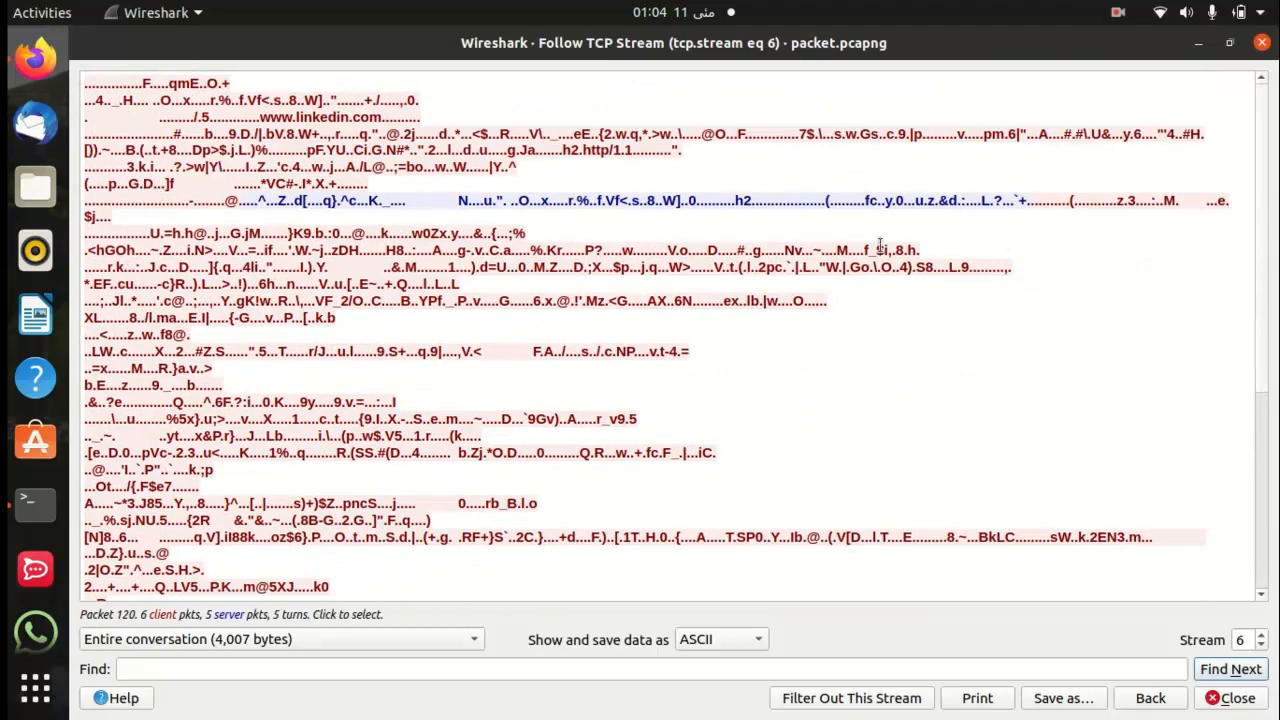
Step: Return to the packet list and delete the tcp.stream eq 6 display filter text
click(1203, 43)
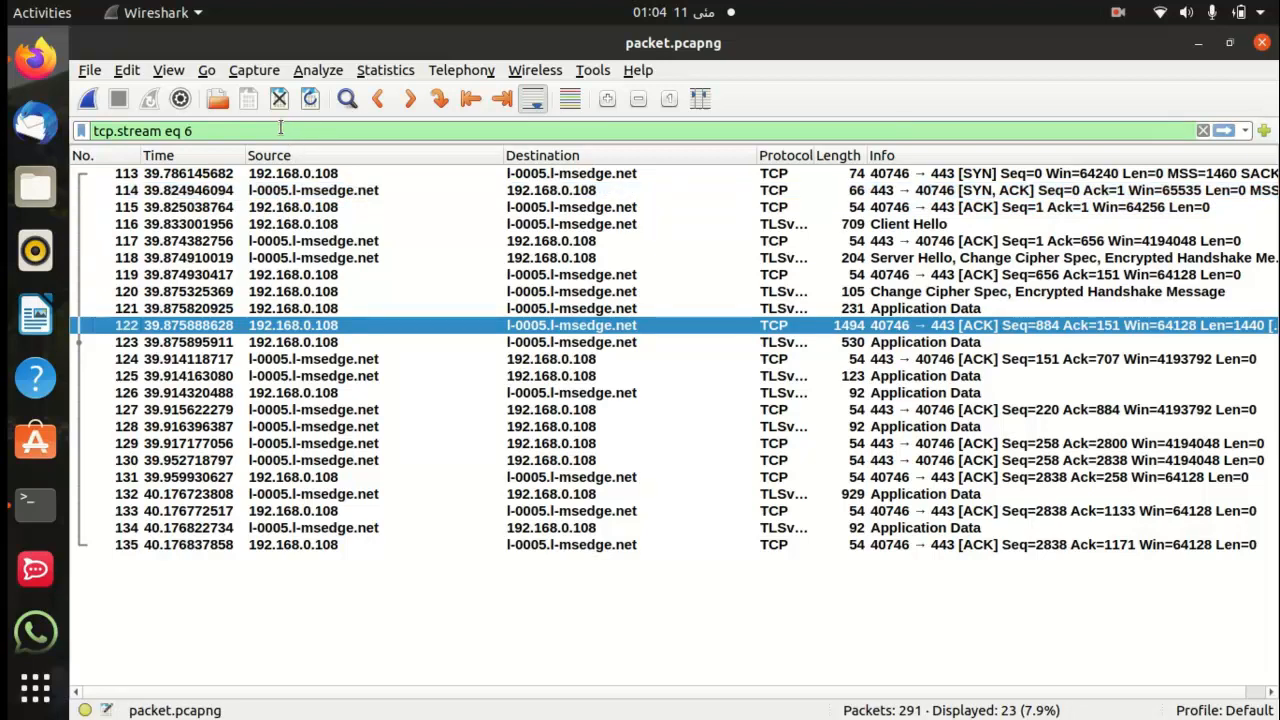
drag(215, 127, 80, 130)
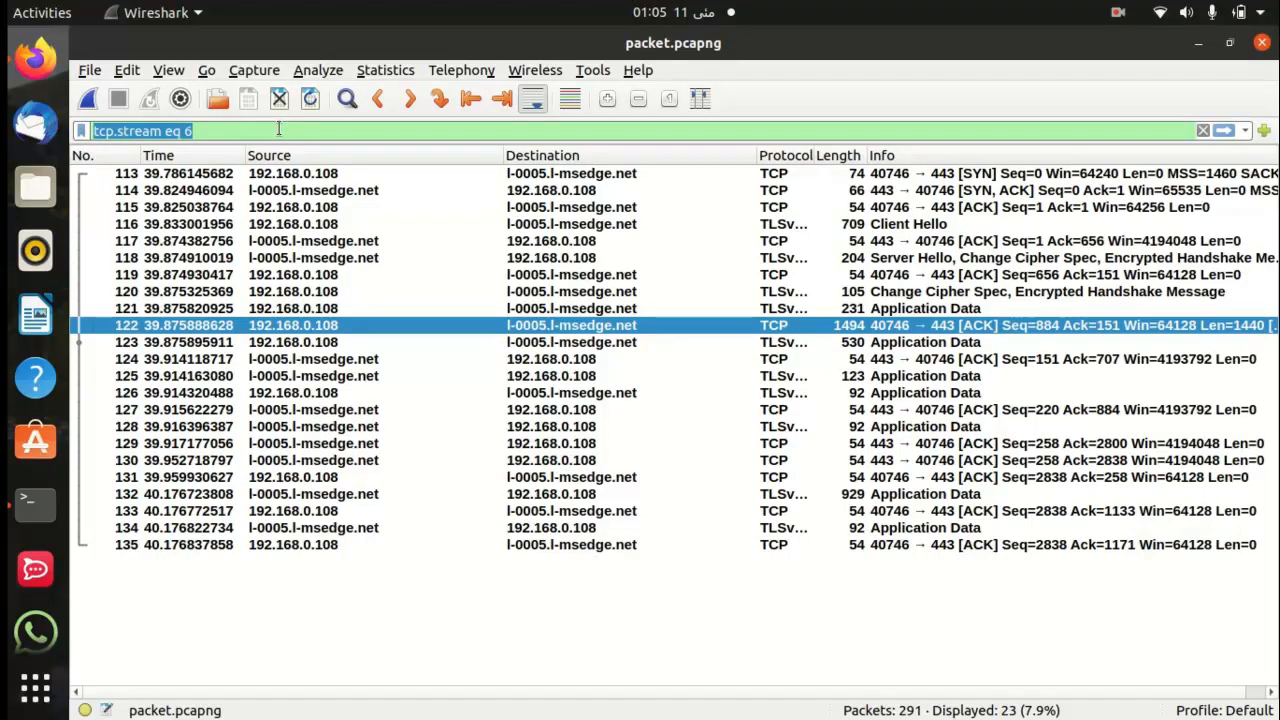
key(BackSpace)
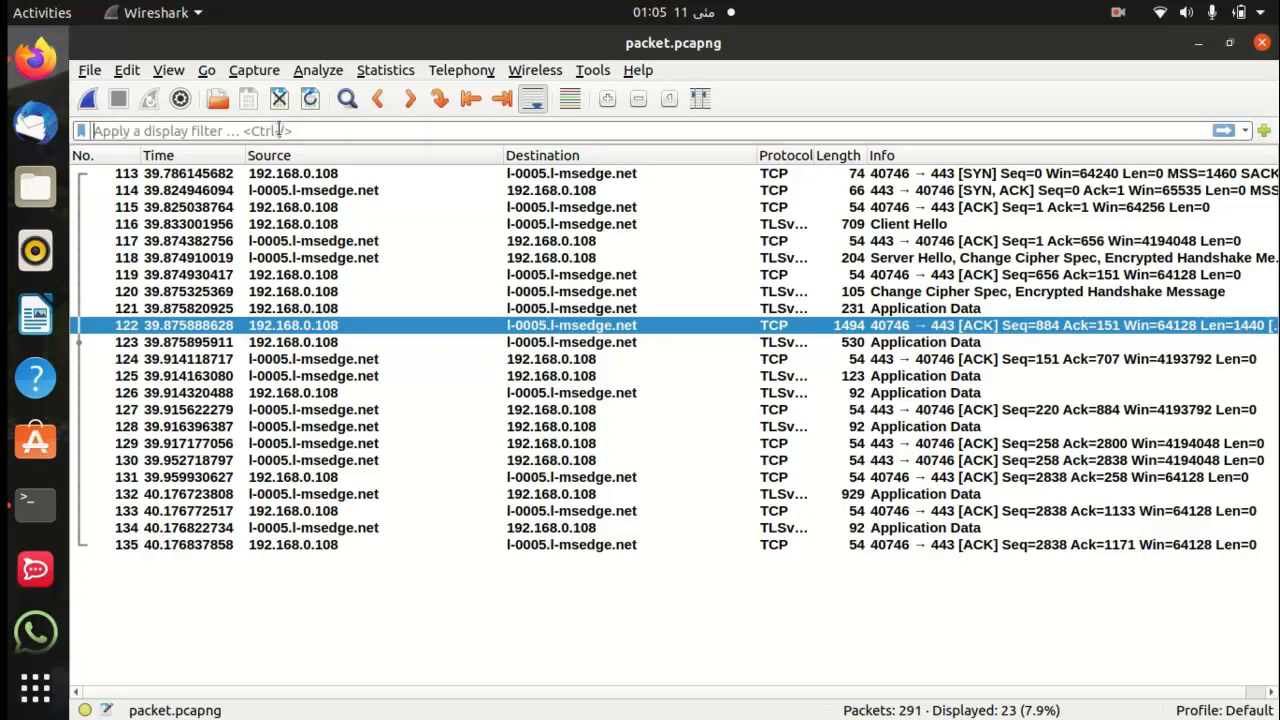
click(1199, 45)
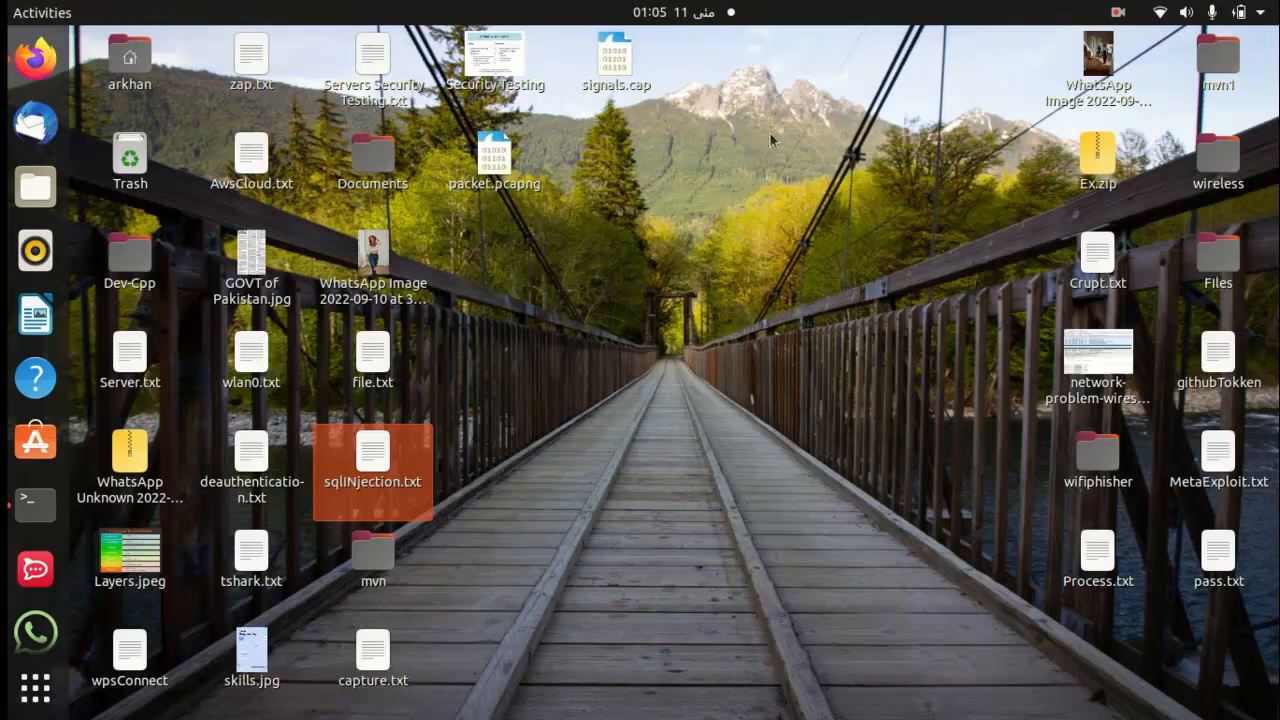
click(1118, 14)
click(1082, 123)
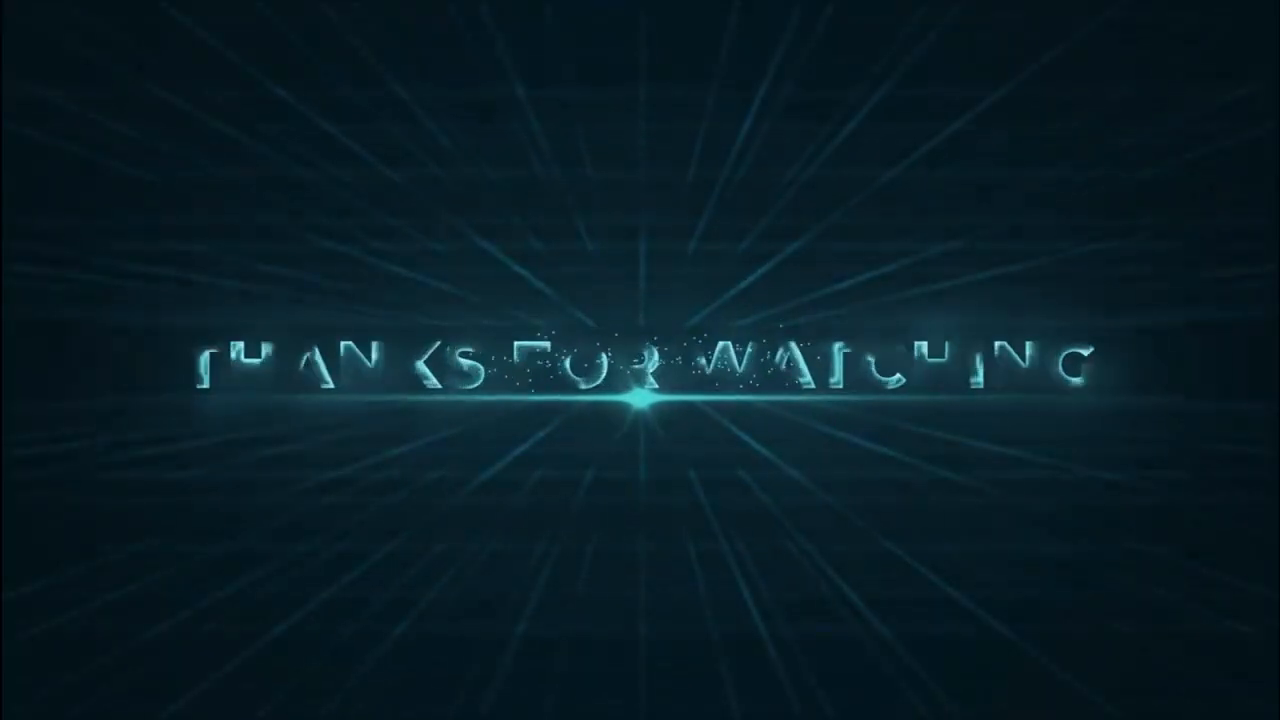